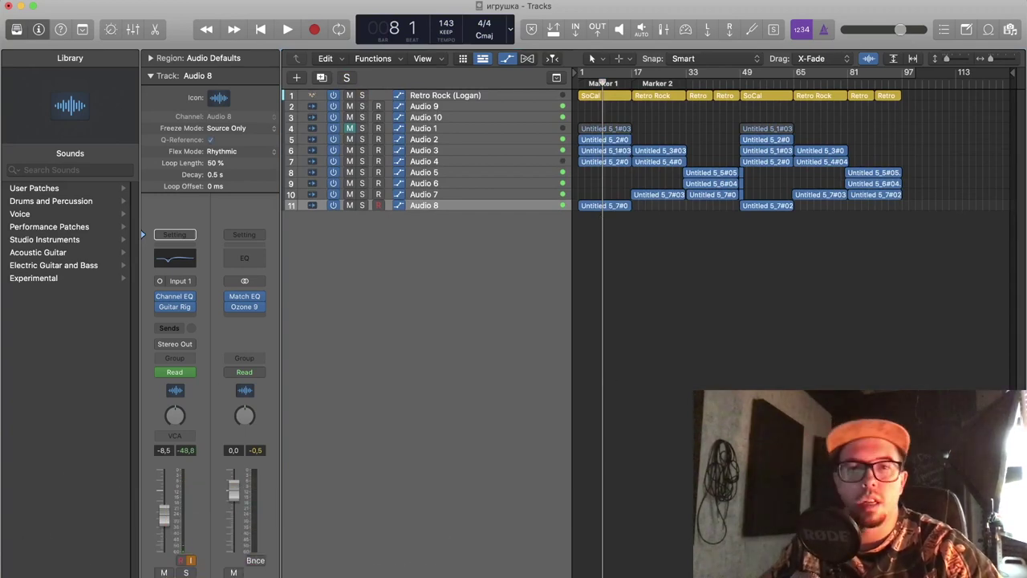
- Enlarge the track heights in the Tracks area and hide the inspector
left_click_drag(949, 63, 950, 60)
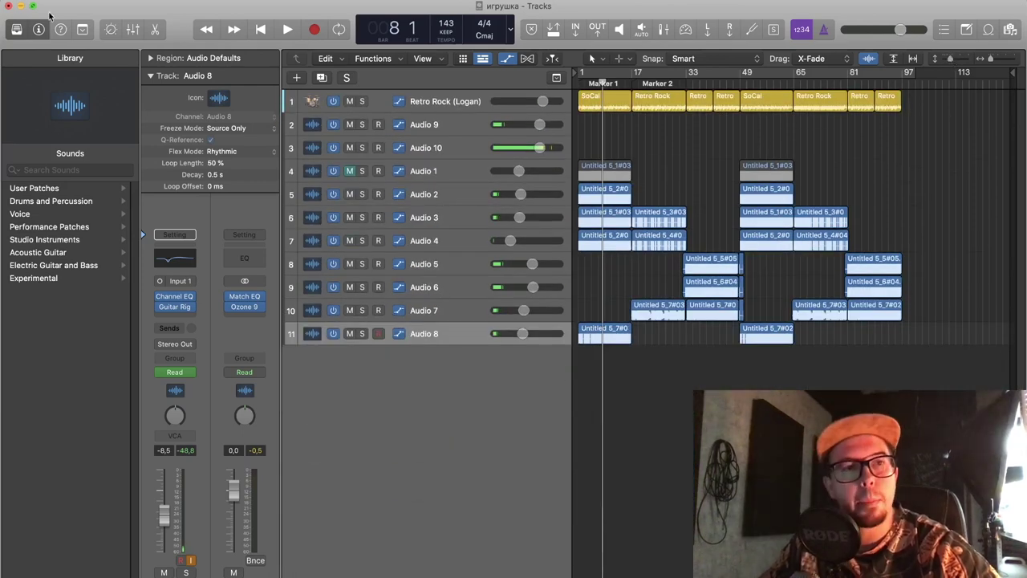
left_click(27, 30)
left_click(26, 29)
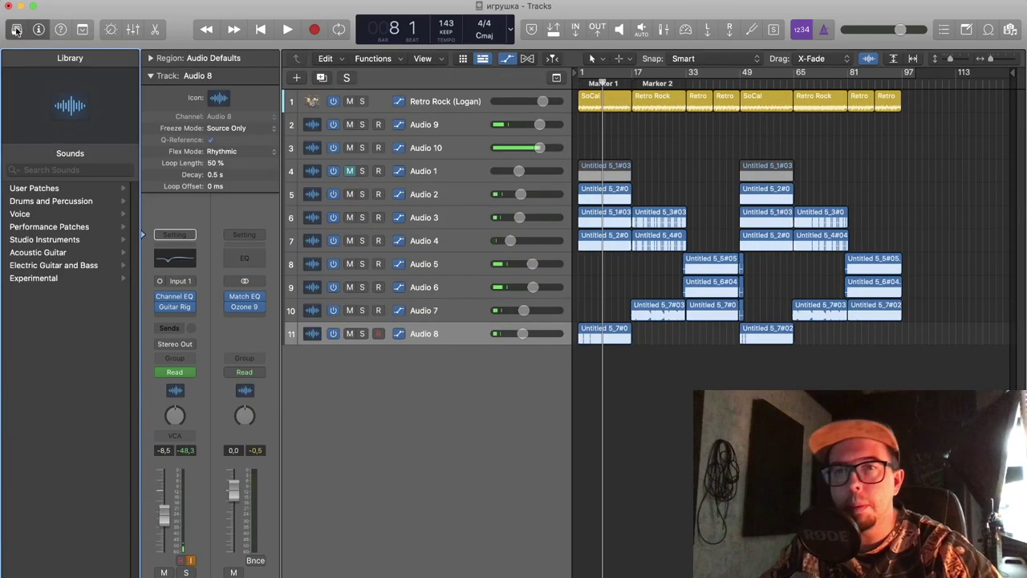
left_click(38, 29)
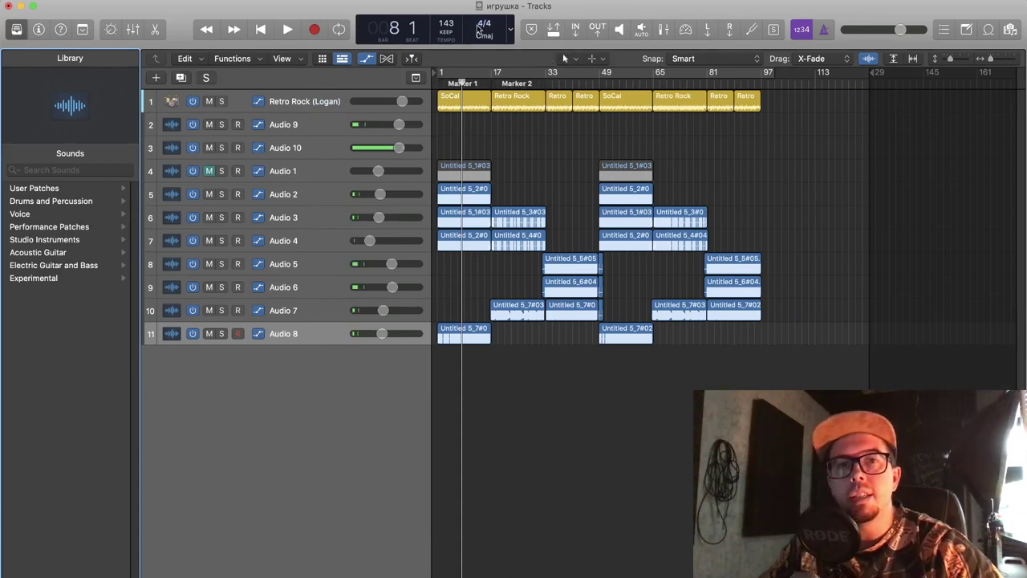
- Check the display mode options, hide the Library and show it again
left_click(510, 31)
left_click(652, 35)
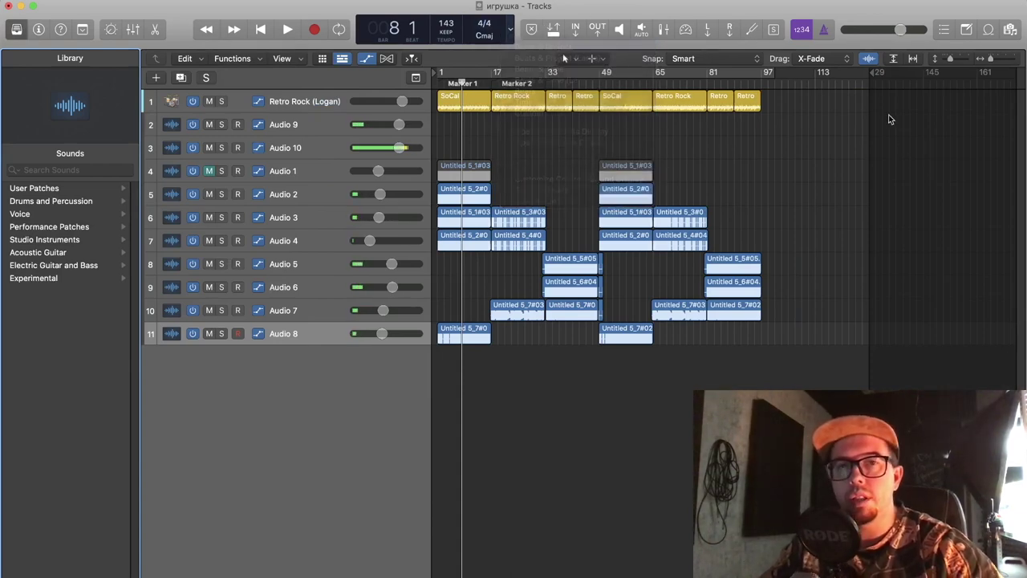
left_click(16, 32)
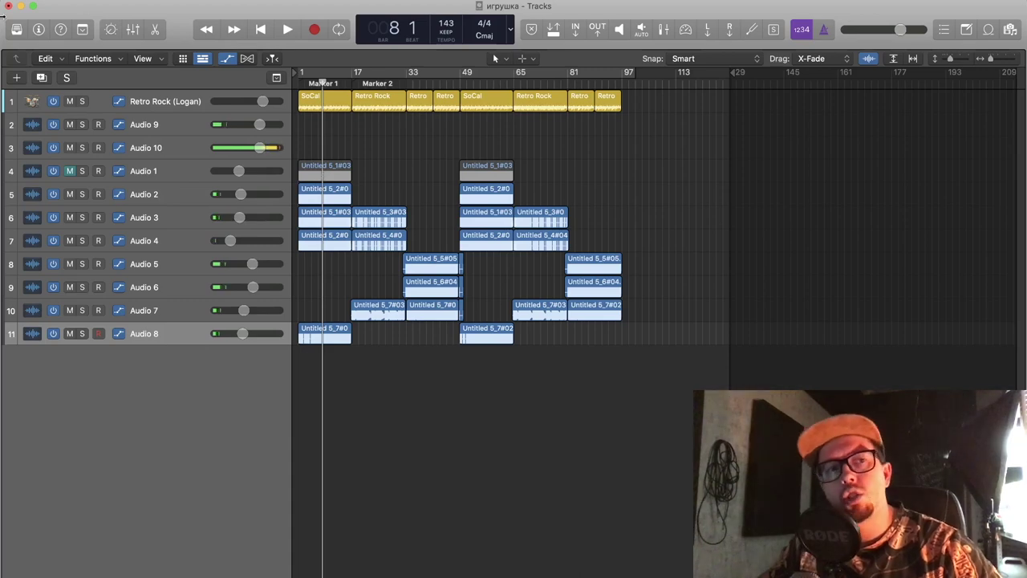
left_click(17, 29)
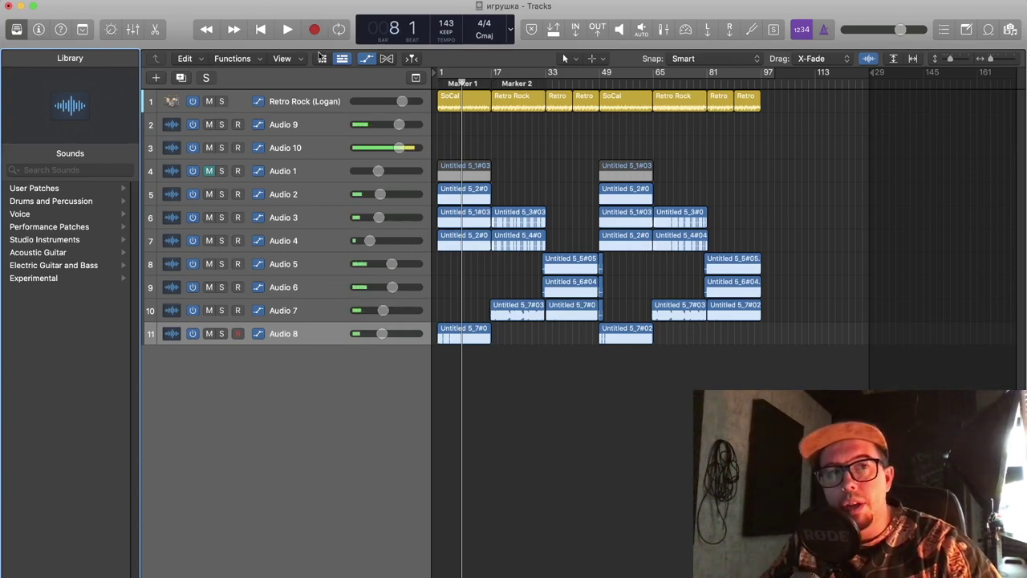
- Start a brief test recording on the Audio 8 track and stop it, keeping the Library shown
left_click(313, 30)
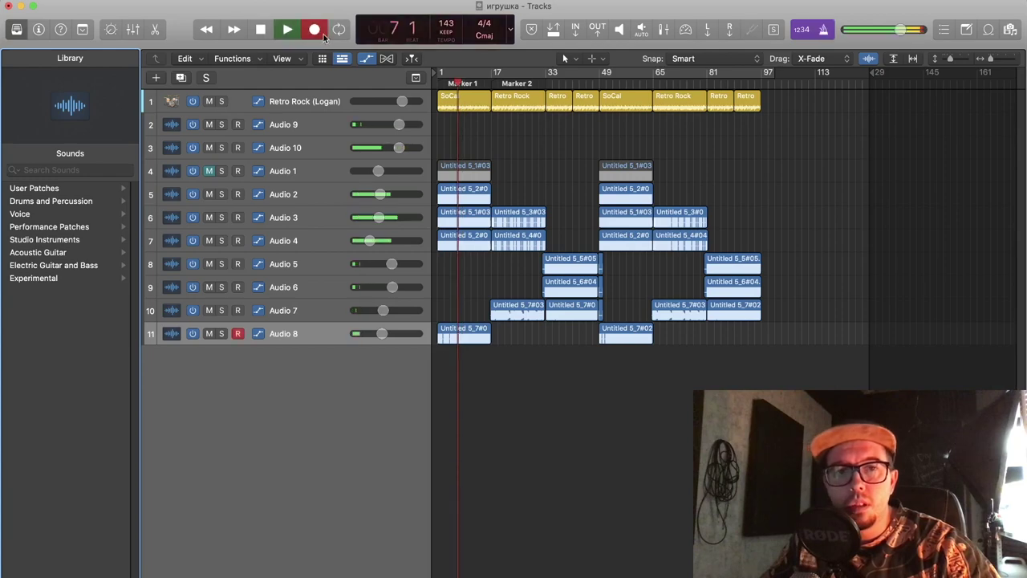
left_click(262, 30)
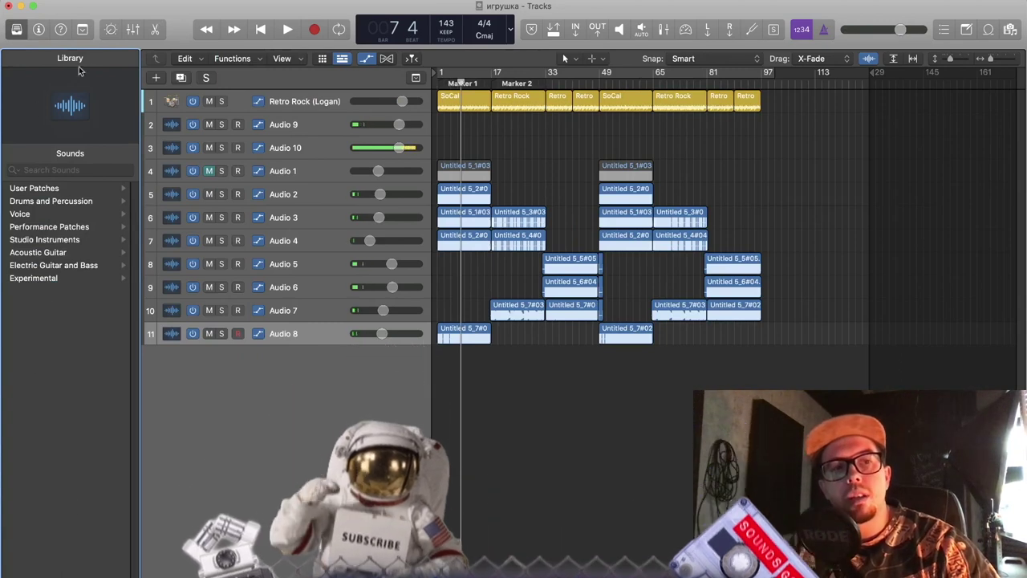
left_click(16, 29)
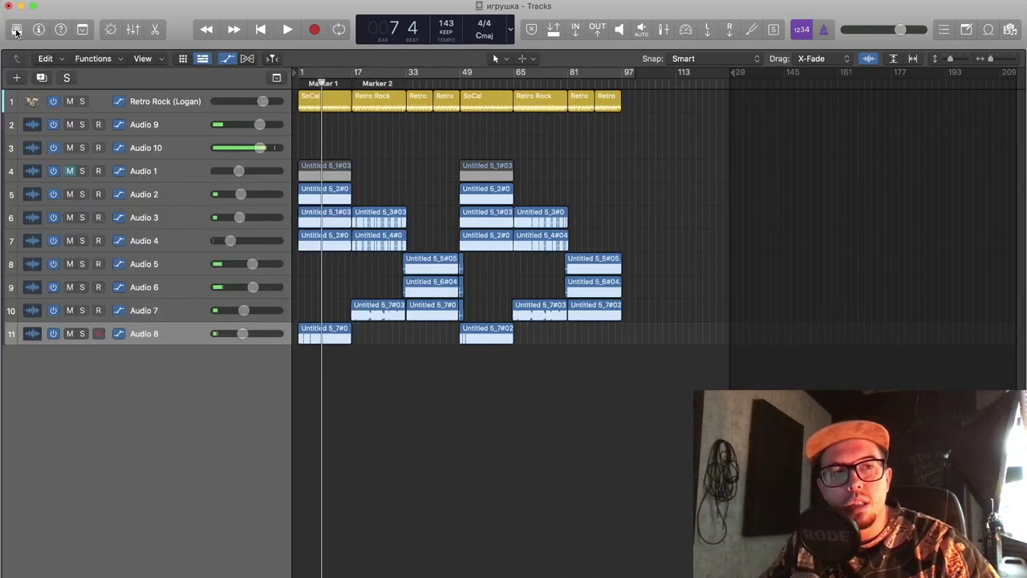
left_click(16, 30)
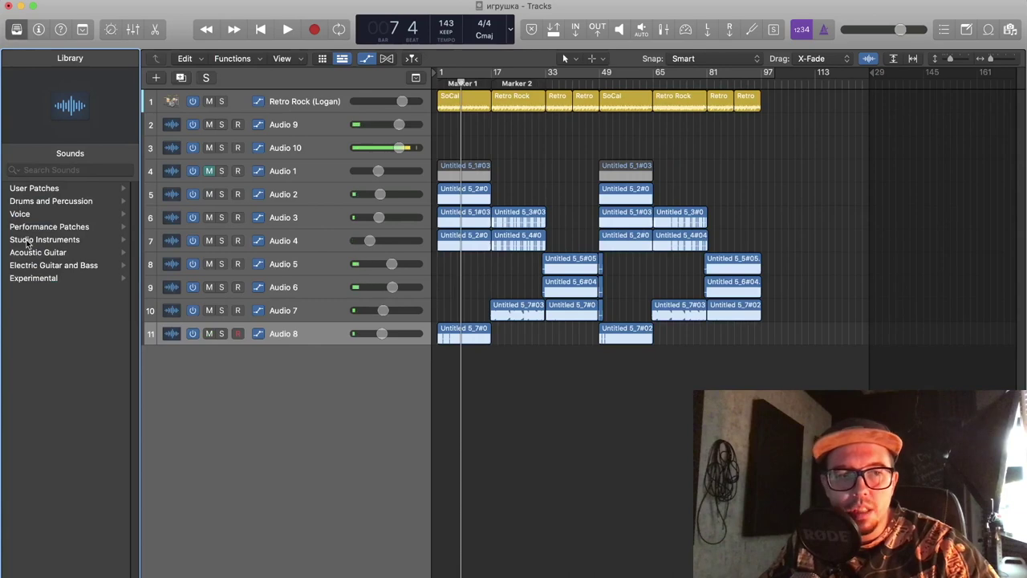
- Solo the Retro Rock (Logan) drummer track and play it from the start of the project
left_click(321, 333)
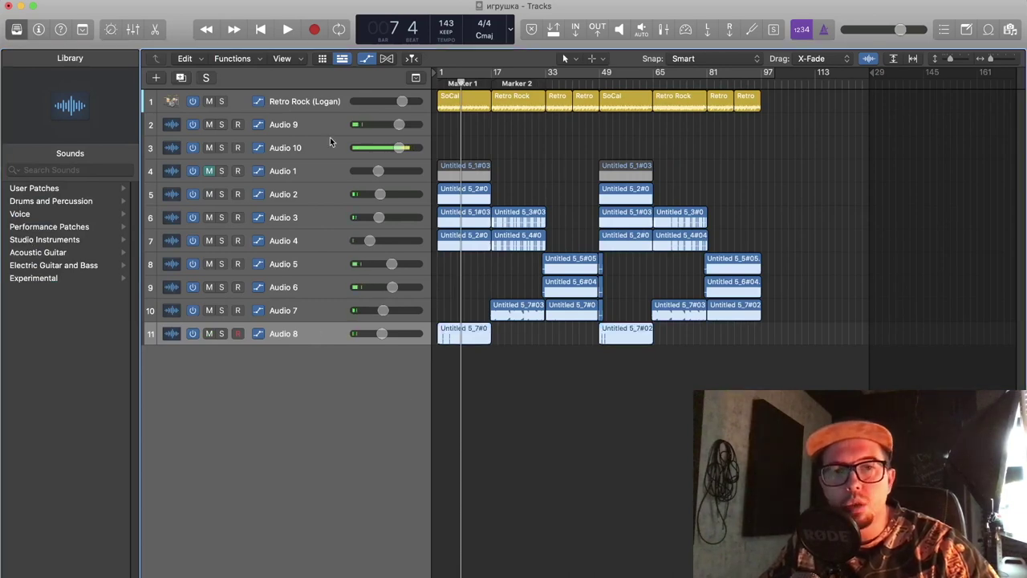
left_click(301, 94)
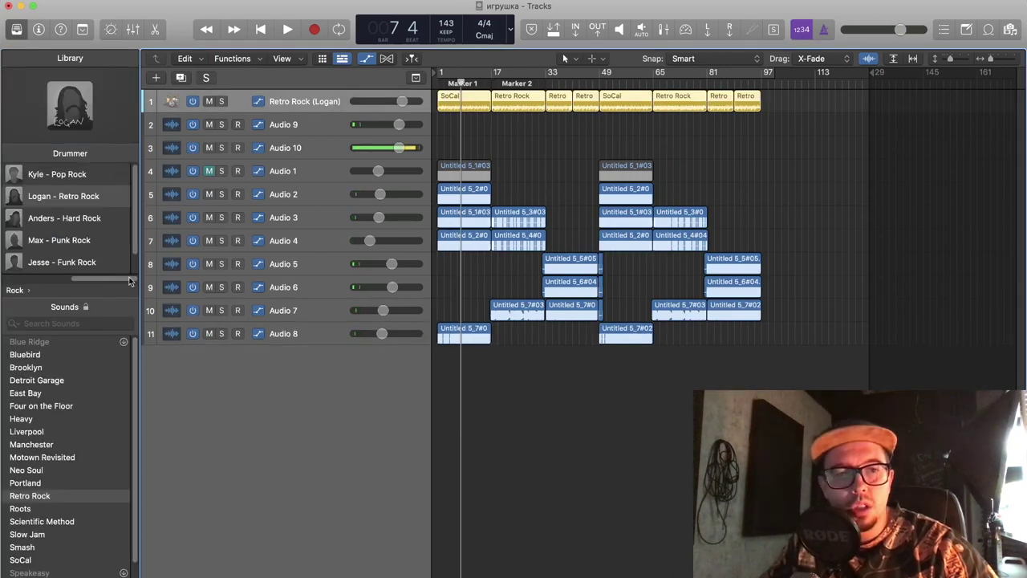
left_click(222, 102)
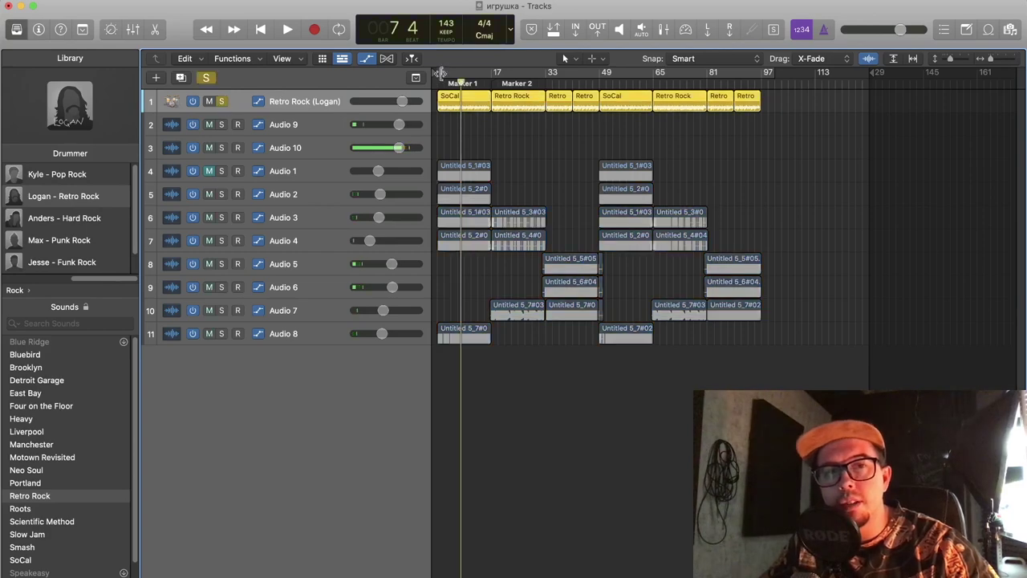
key("Return")
key("space")
key("space")
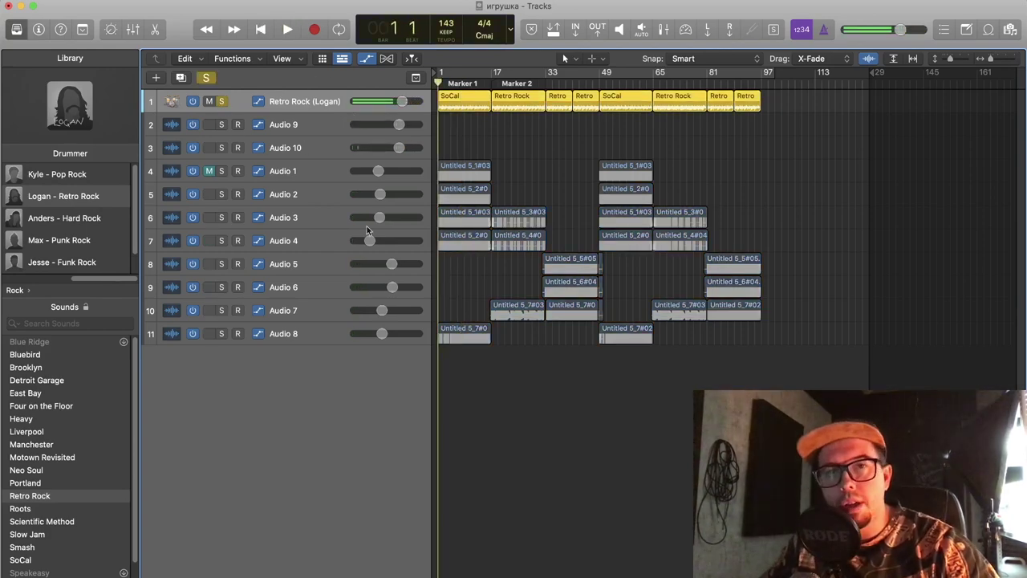
key("space")
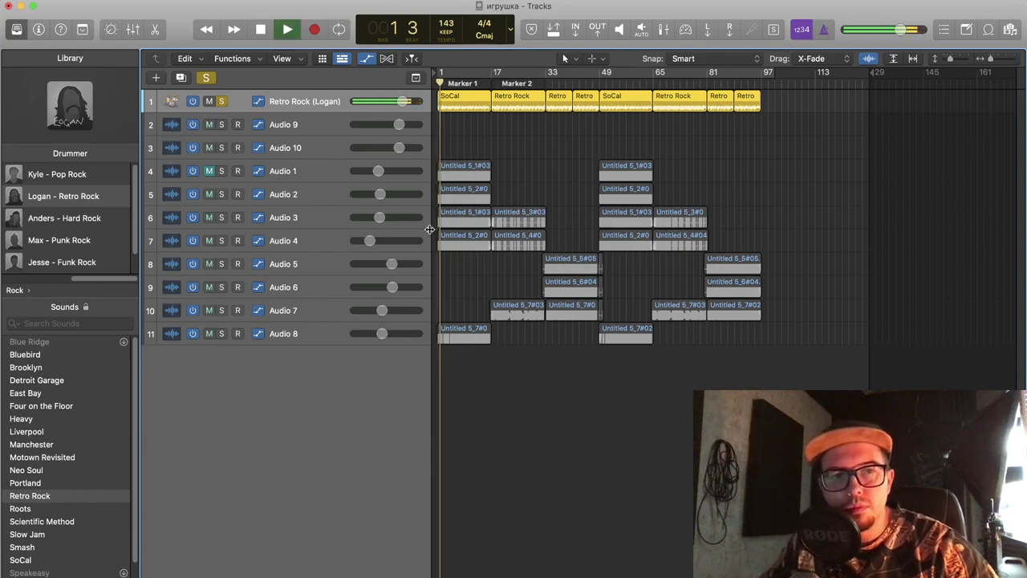
key("space")
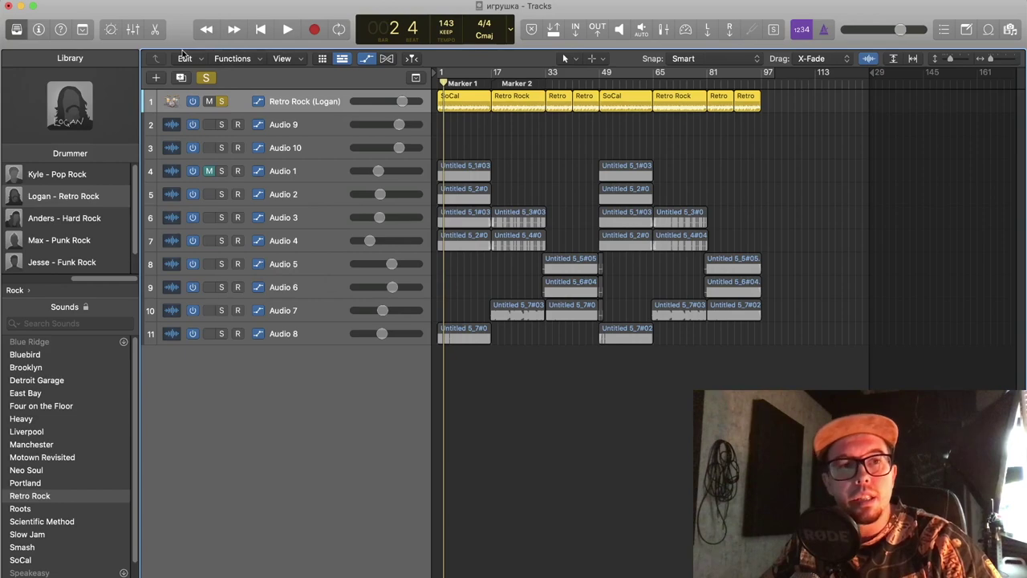
- Try to add a Drummer track with the Percussion genre and cancel its creation
left_click(155, 77)
left_click(674, 42)
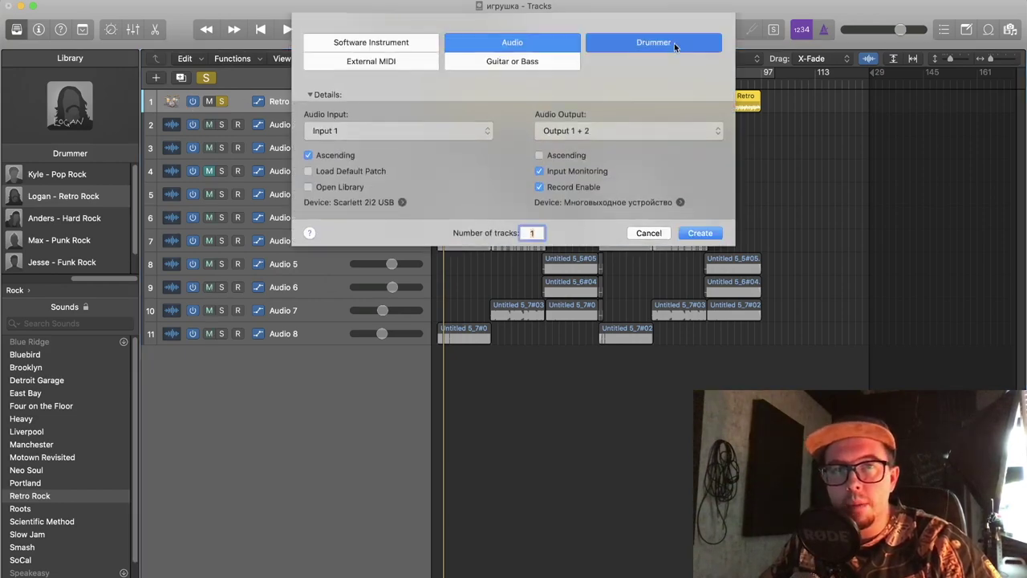
left_click(439, 130)
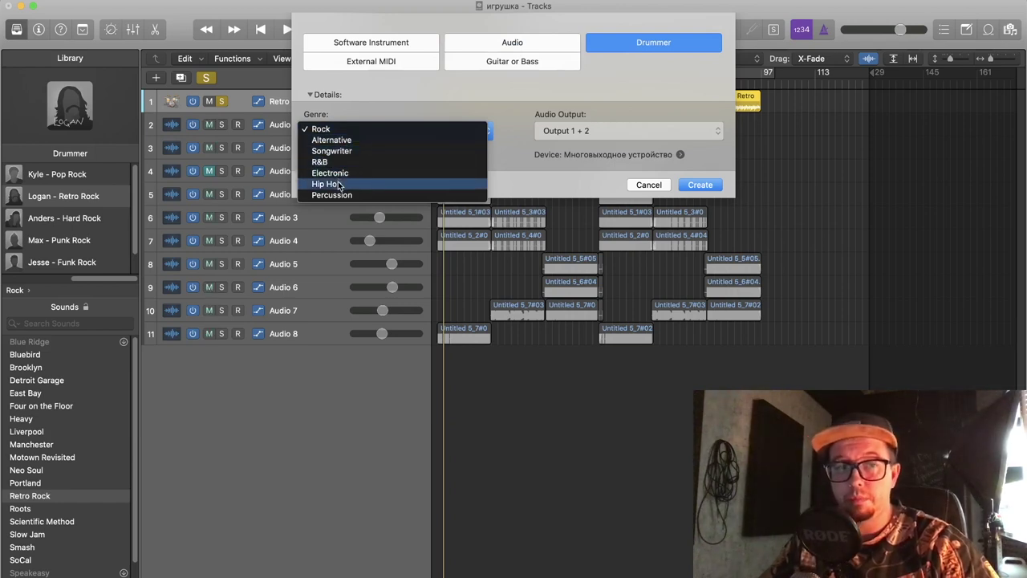
left_click(653, 187)
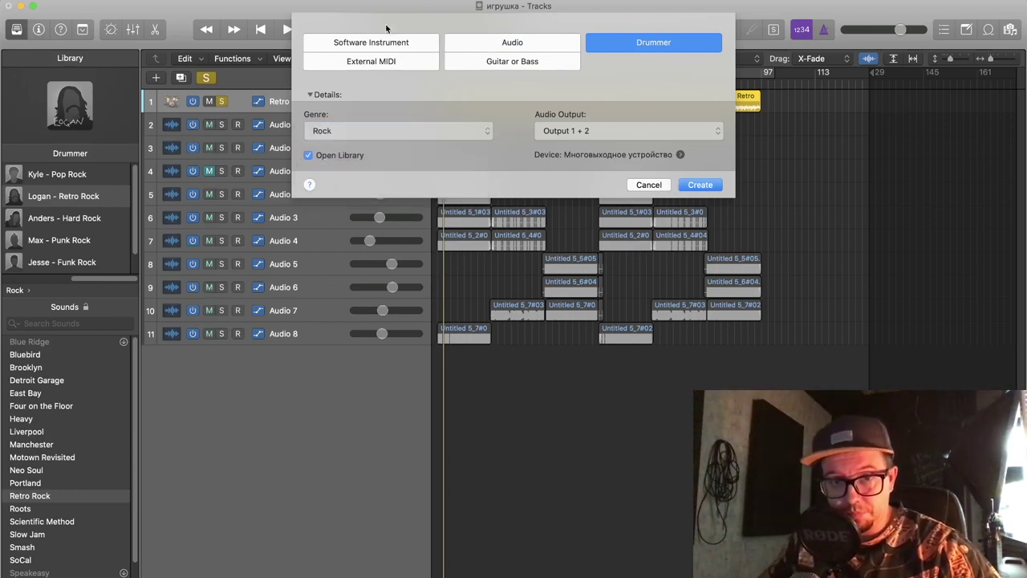
left_click(408, 123)
left_click(333, 197)
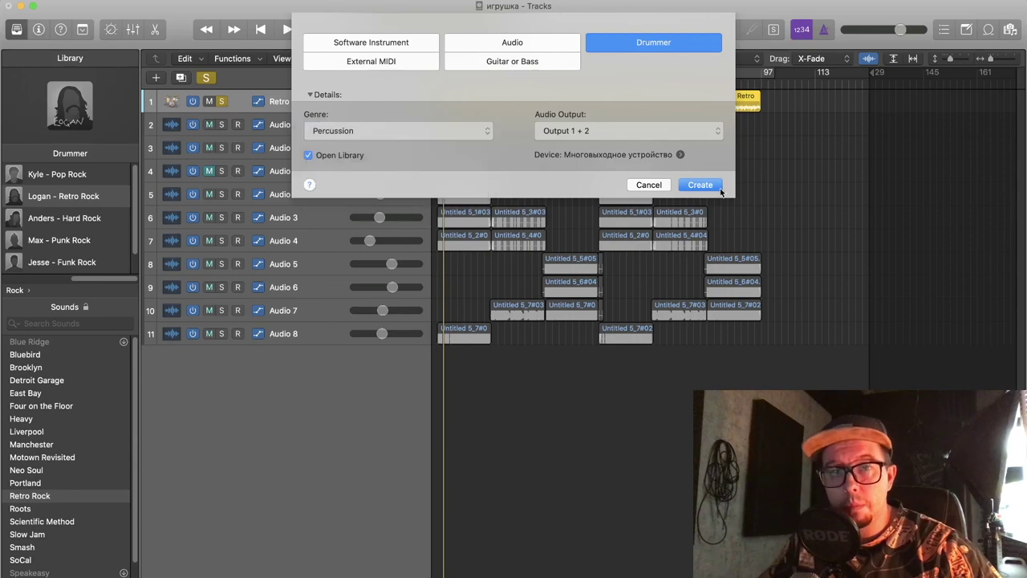
left_click(700, 186)
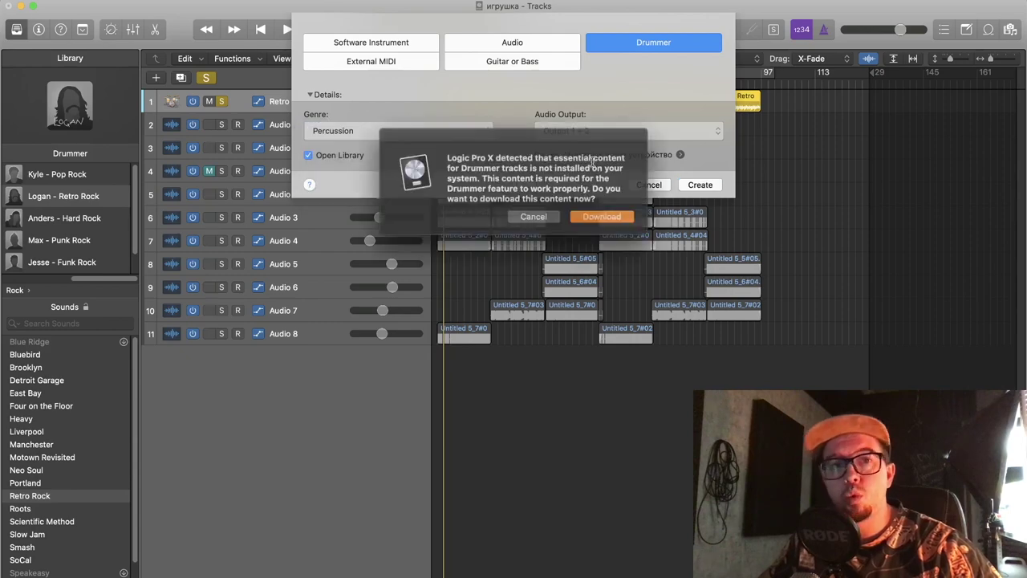
left_click(597, 215)
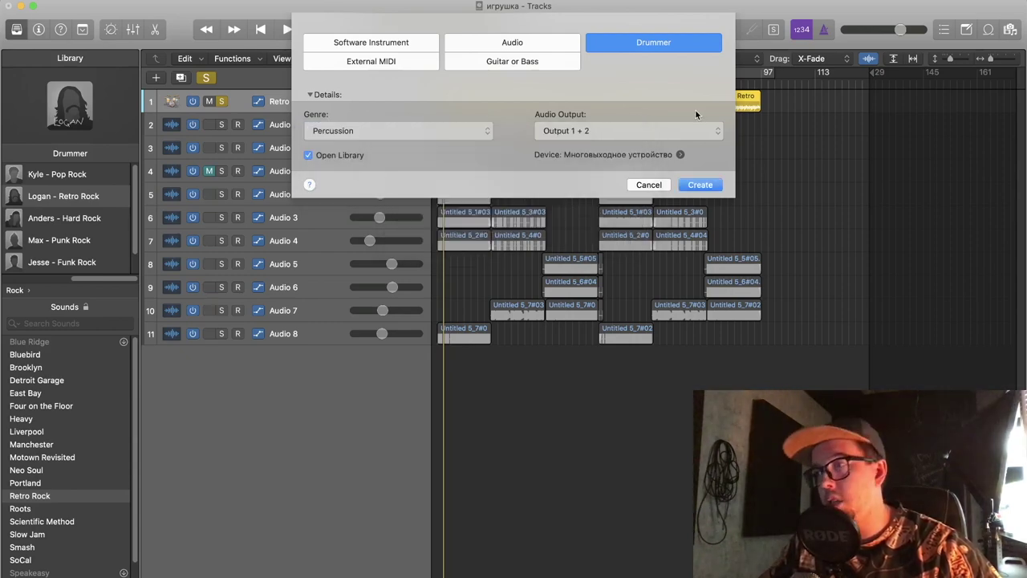
left_click(649, 185)
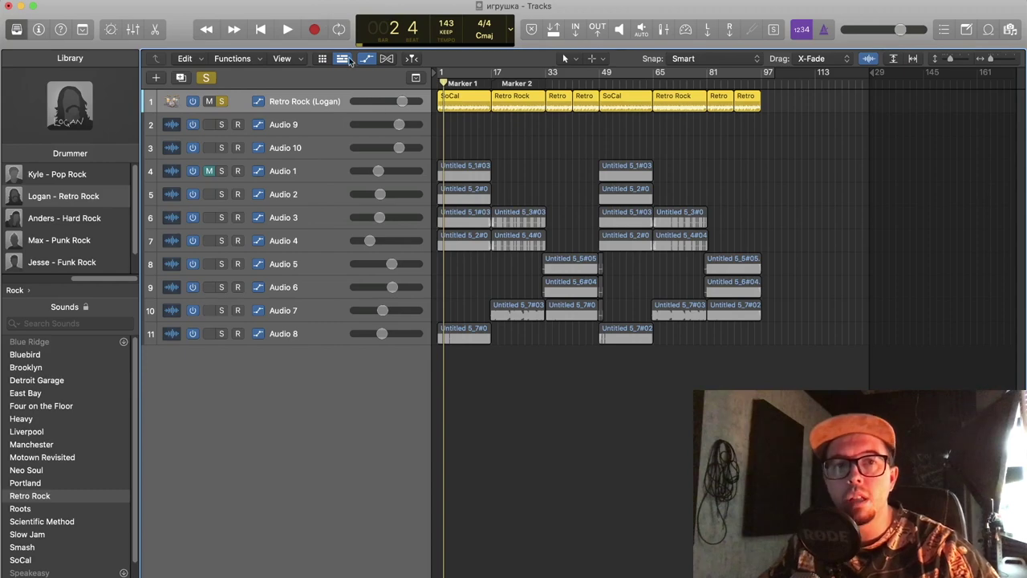
- Display the Live Loops grid beside the tracks and return to the Tracks area alone
left_click(323, 59)
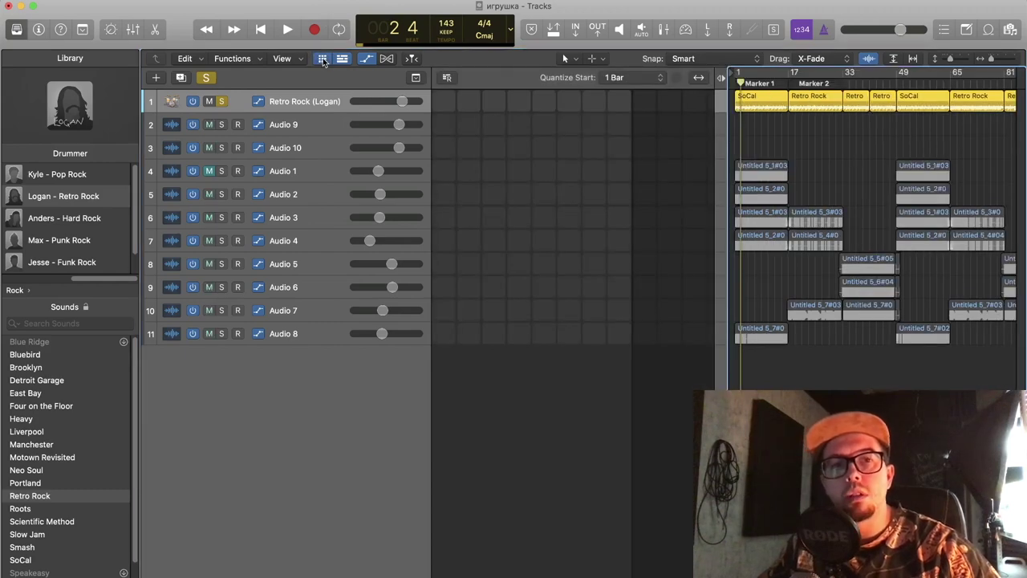
left_click(322, 60)
left_click(343, 59)
left_click(344, 59)
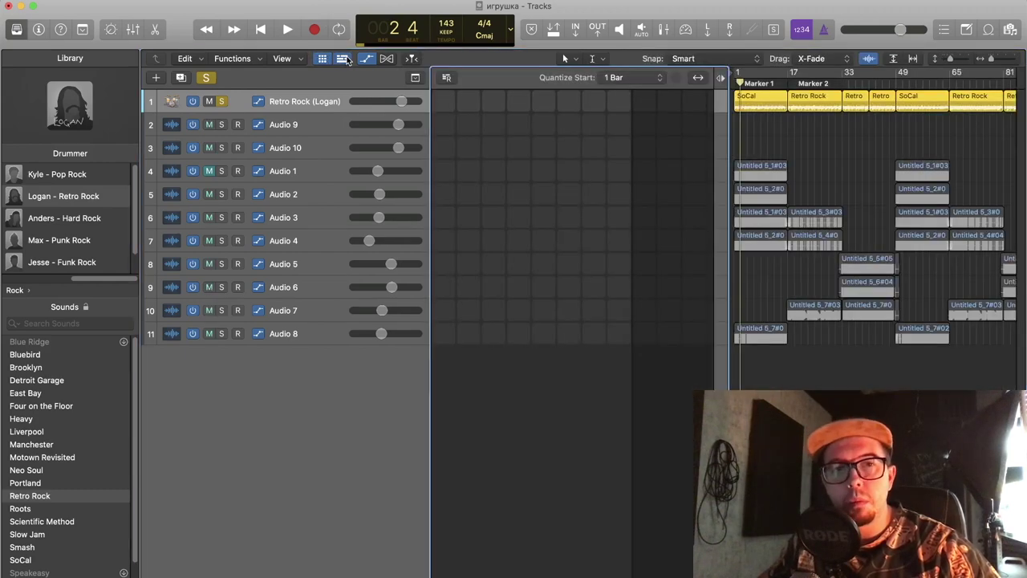
left_click(343, 60)
left_click(323, 59)
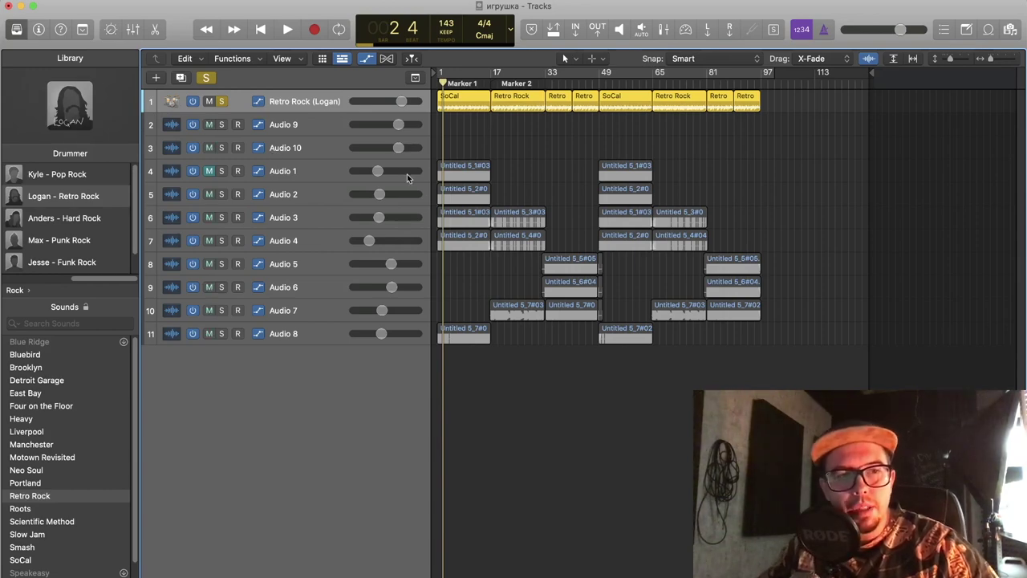
- Add a new audio track below the Audio 8 track
scroll(75, 410, "down", 2)
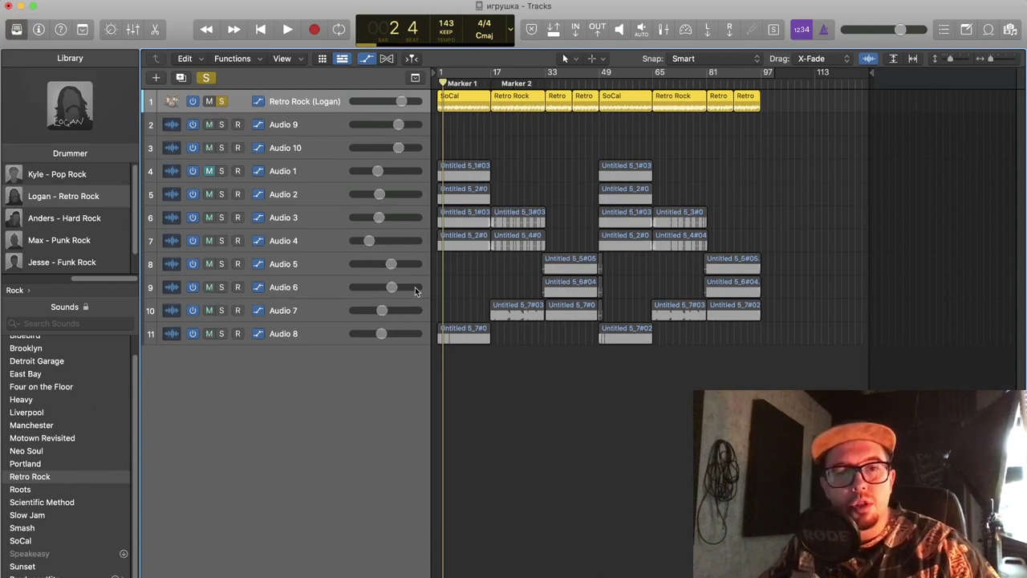
left_click(329, 334)
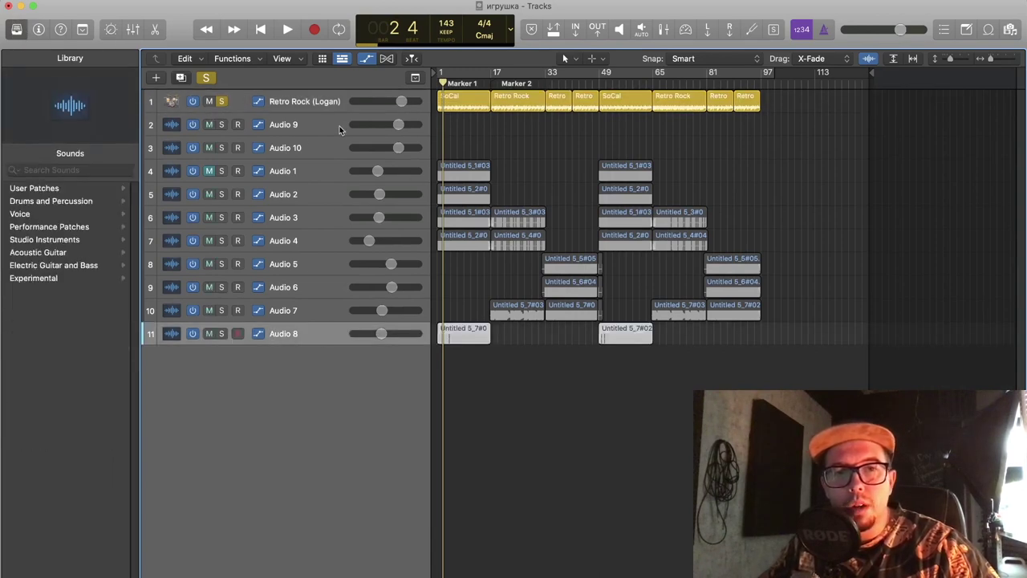
key("alt+super+a")
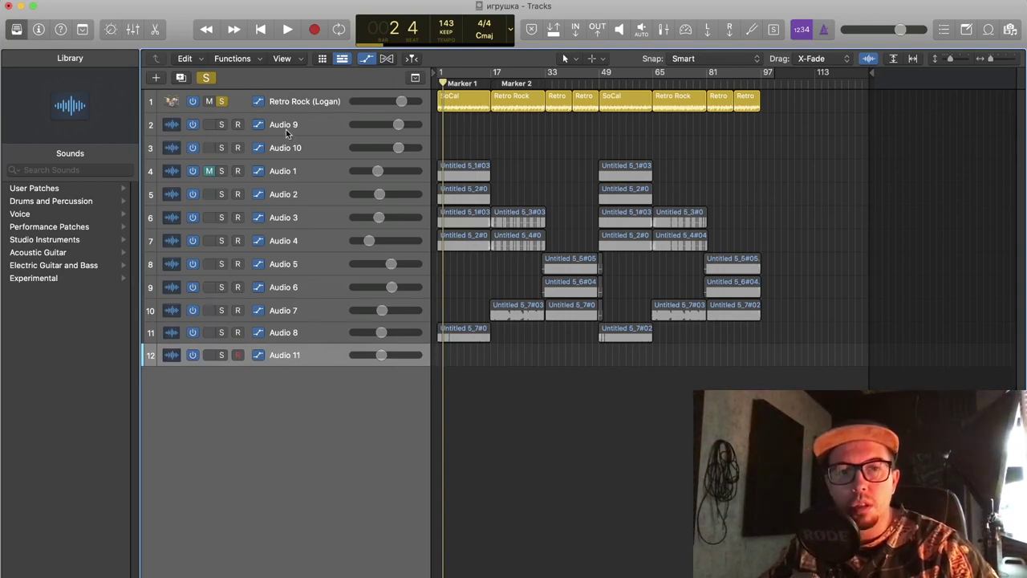
- Browse the new audio track's Library patches in Voice, Studio Instruments and Strings, and look at the recent sound searches
left_click(24, 213)
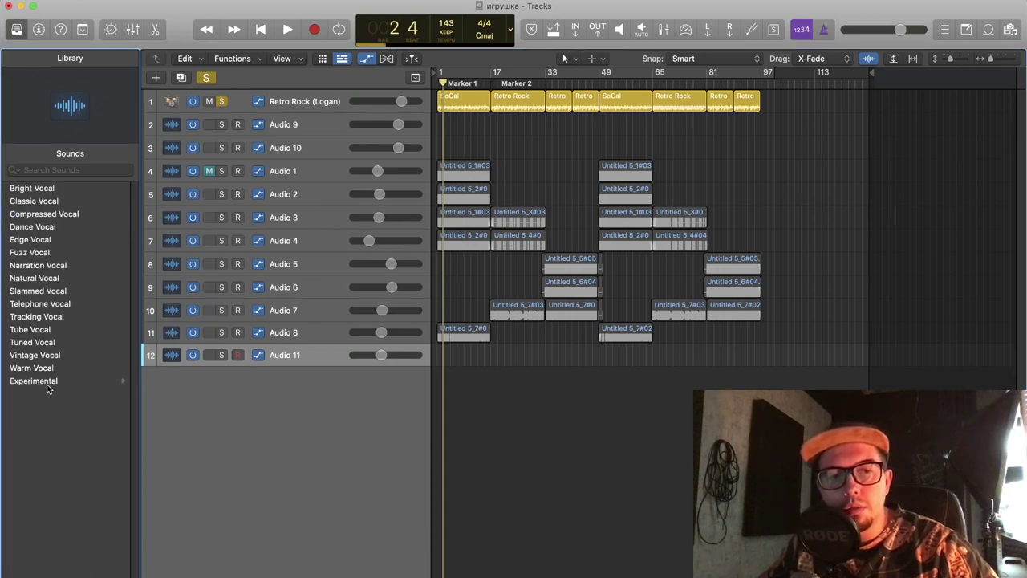
left_click(285, 356)
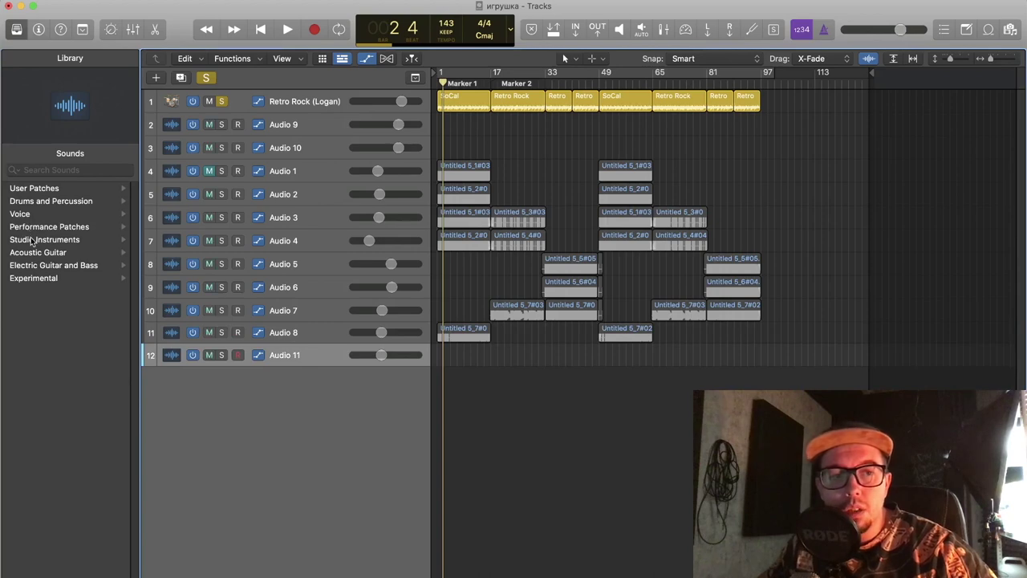
left_click(32, 239)
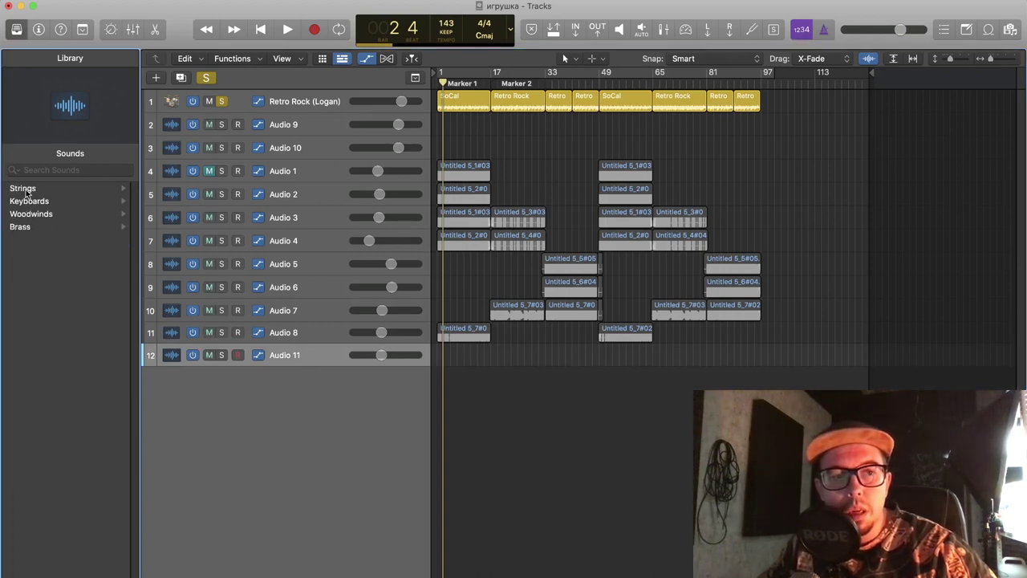
left_click(27, 190)
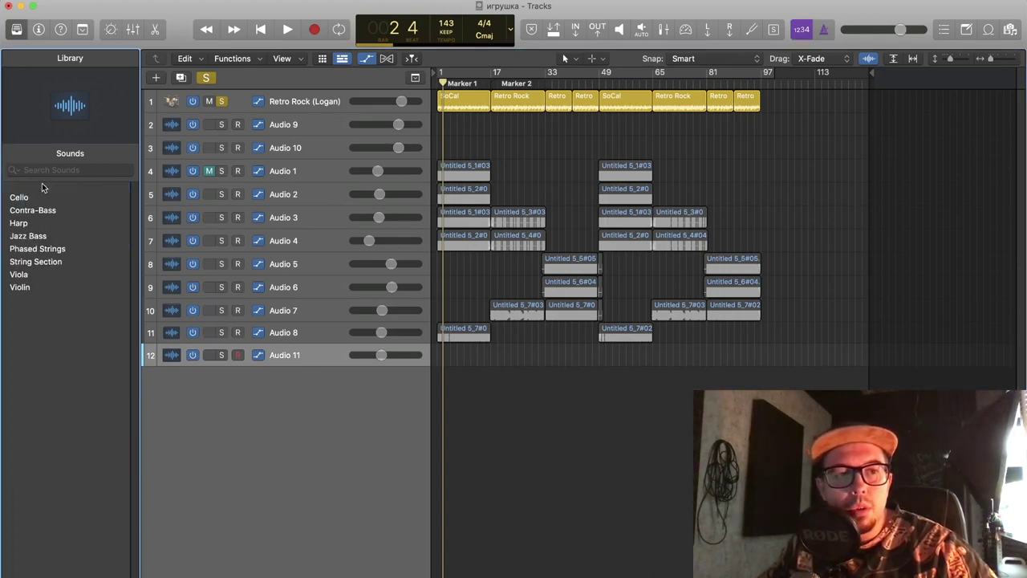
left_click(18, 172)
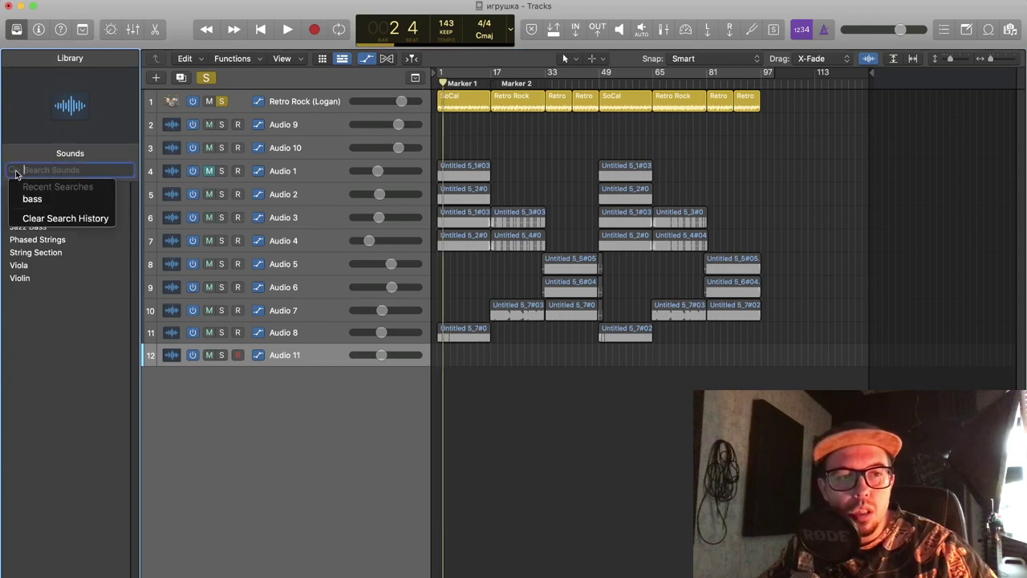
left_click(53, 296)
key("Escape")
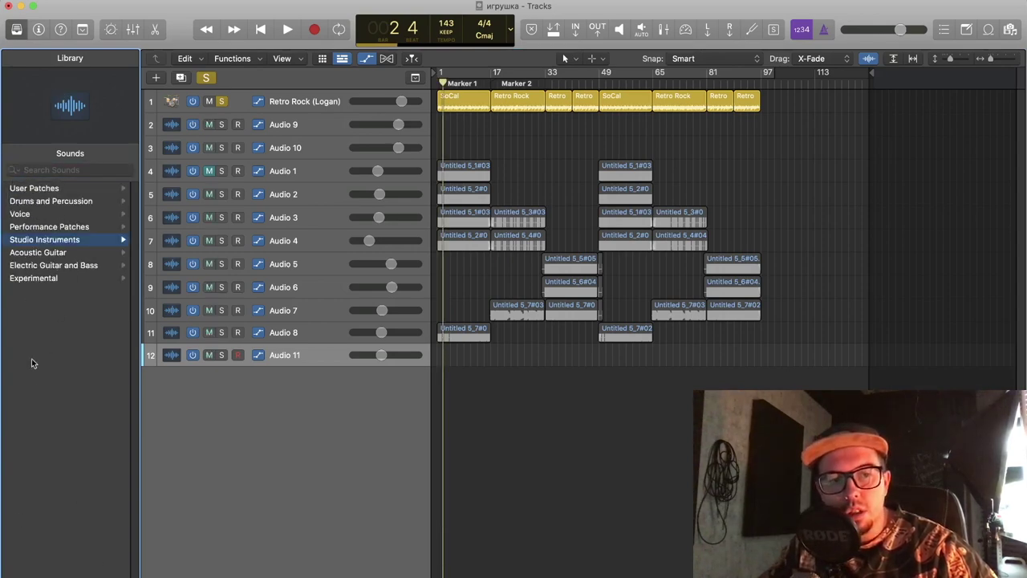
- Browse the Library's Acoustic Guitar patches and the Electric Guitar and Bass subcategories
left_click(38, 252)
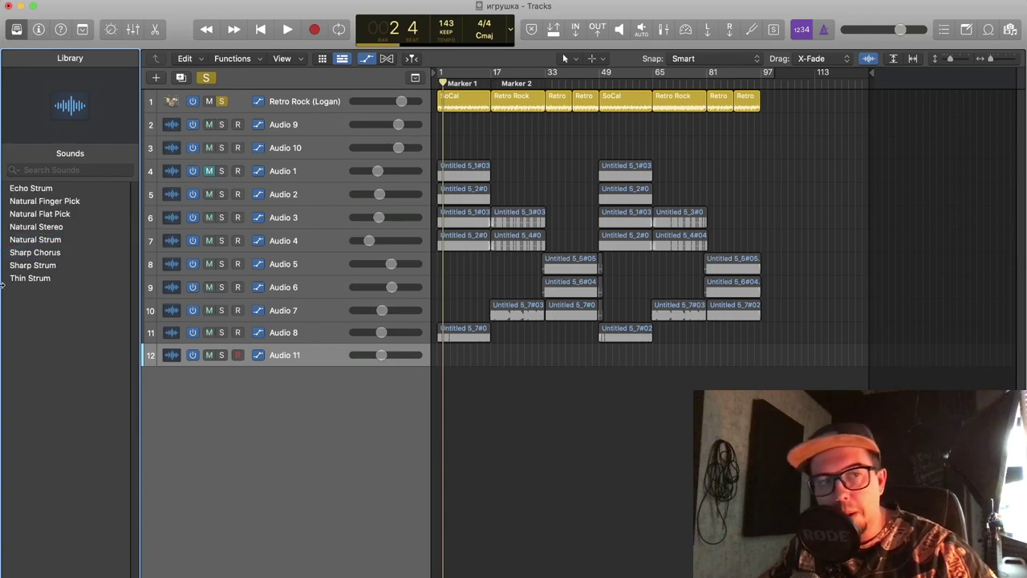
scroll(24, 255, "left", 3)
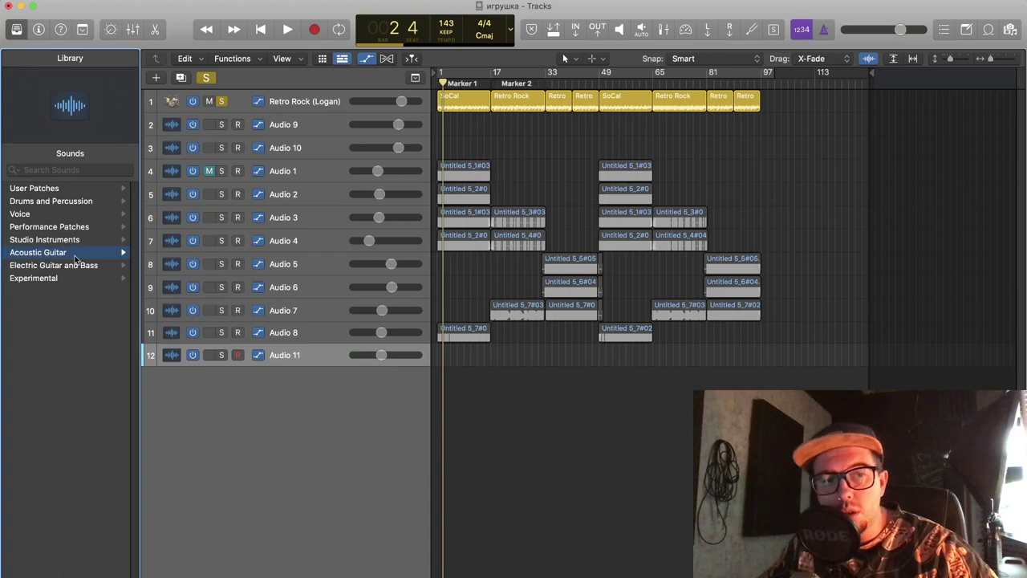
left_click(57, 254)
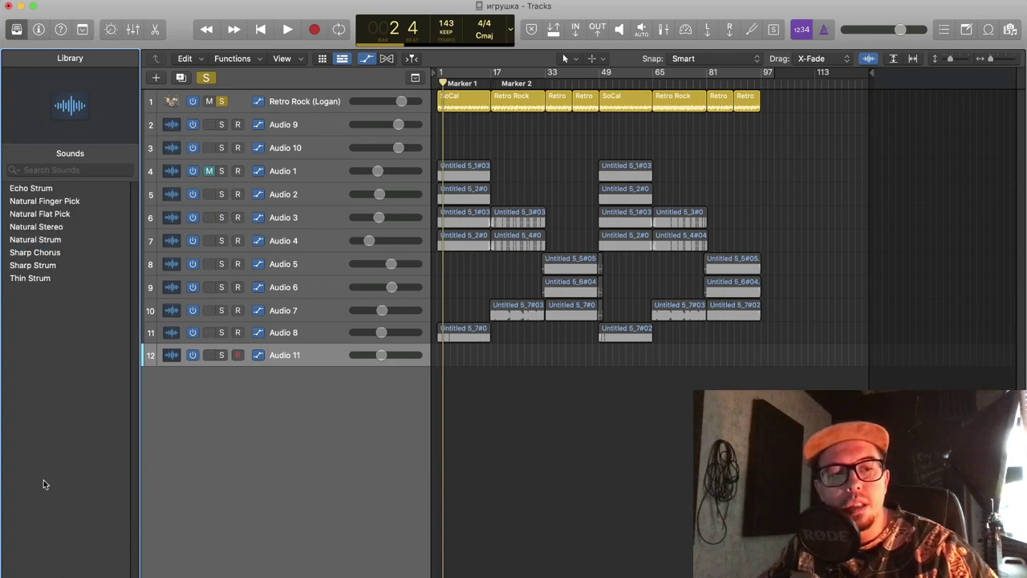
scroll(44, 484, "left", 3)
left_click(36, 266)
- Turn off solo on the Retro Rock drummer track, solo Audio 2 and select the Audio 8 track
left_click(221, 102)
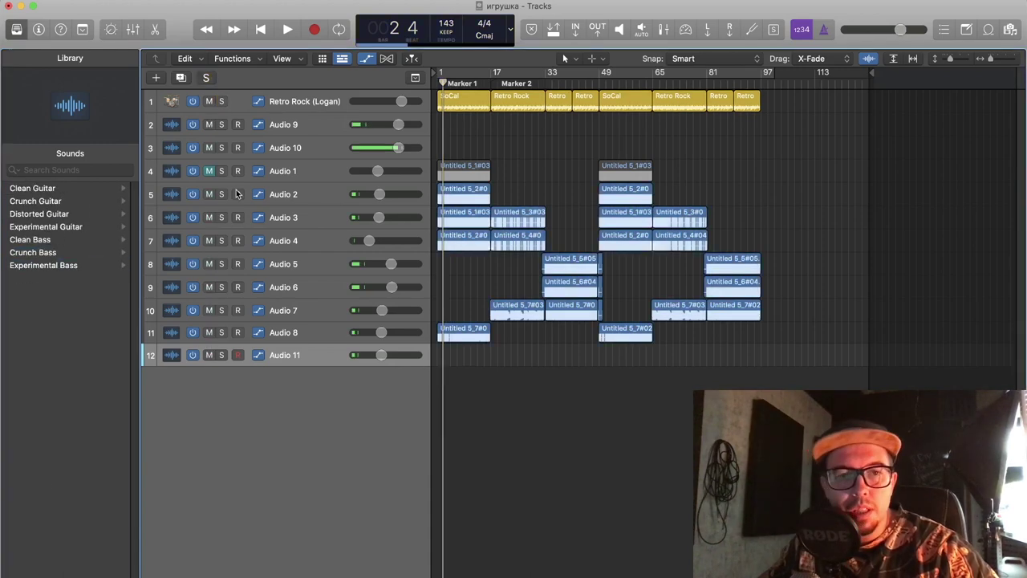
left_click(222, 194)
left_click(325, 190)
left_click(318, 333)
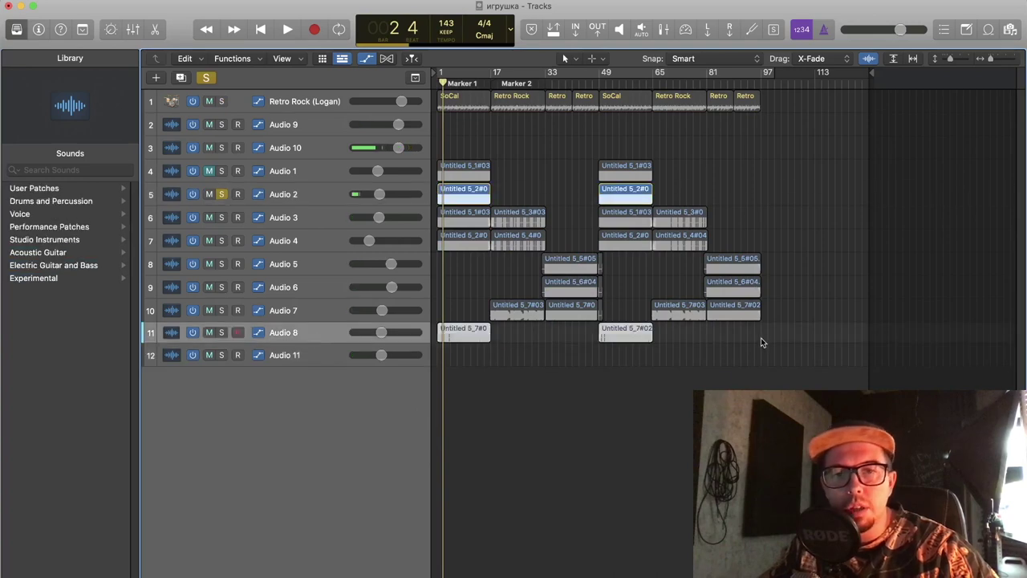
- Copy both Audio 8 regions onto the Audio 11 track below and play Audio 11 soloed
left_click_drag(729, 371, 457, 336)
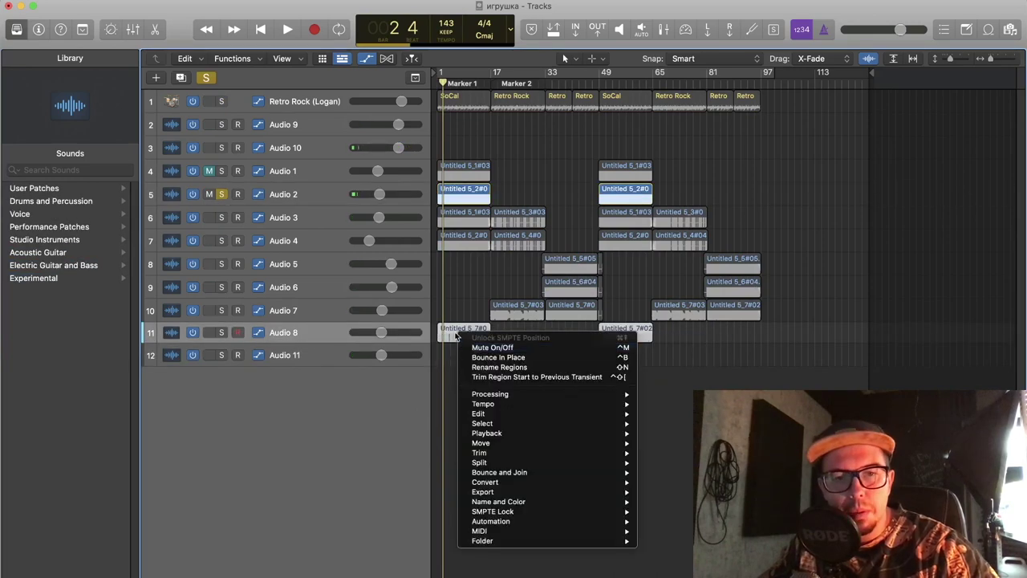
left_click(455, 324)
left_click_drag(716, 353, 548, 343)
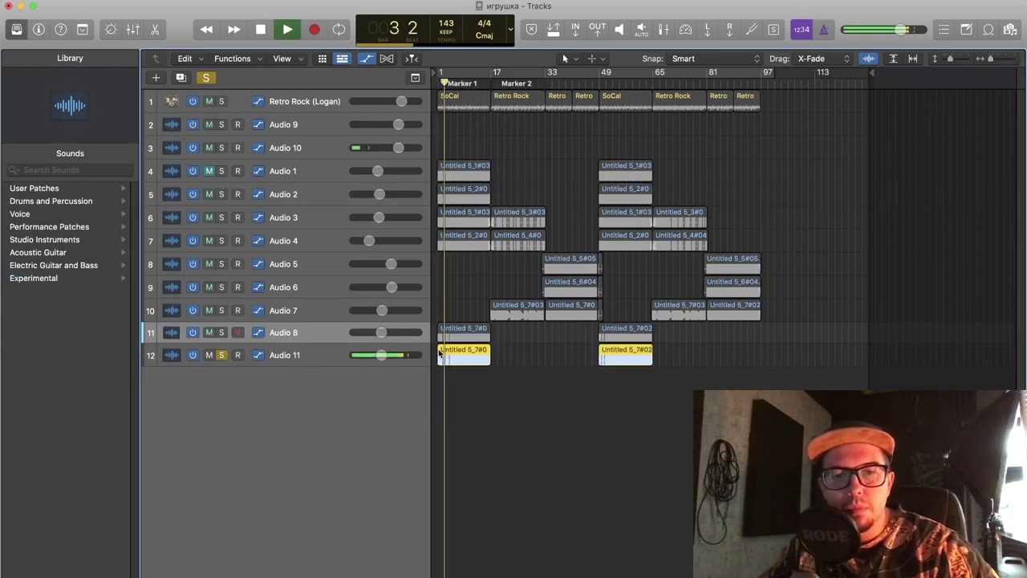
left_click(321, 356)
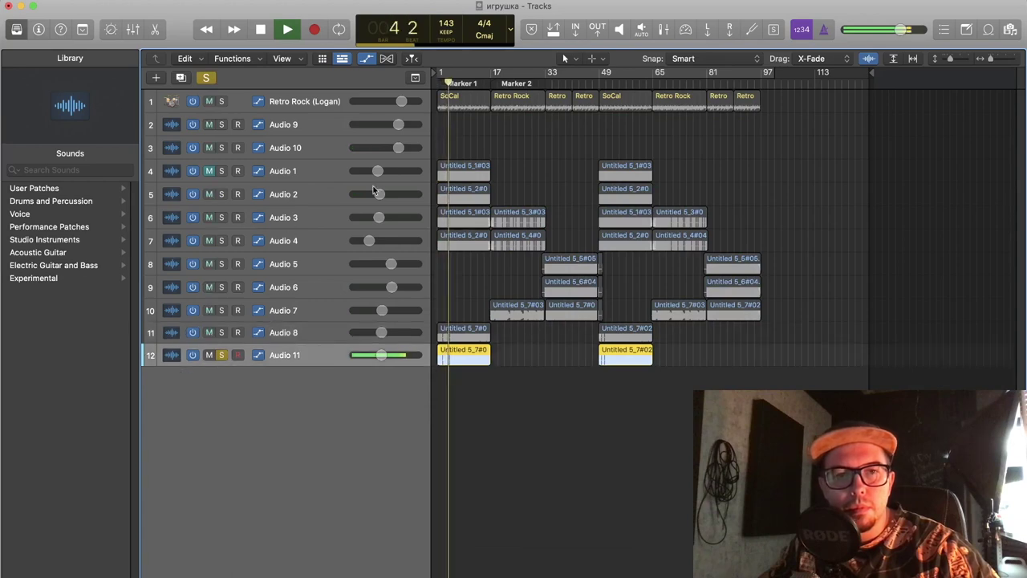
- Hide the track automation and enlarge the track rows and timeline so the region waveforms are readable
left_click(387, 59)
key("super+Right")
key("super+Right")
key("super+Right")
key("super+Right")
key("super+Right")
key("super+Right")
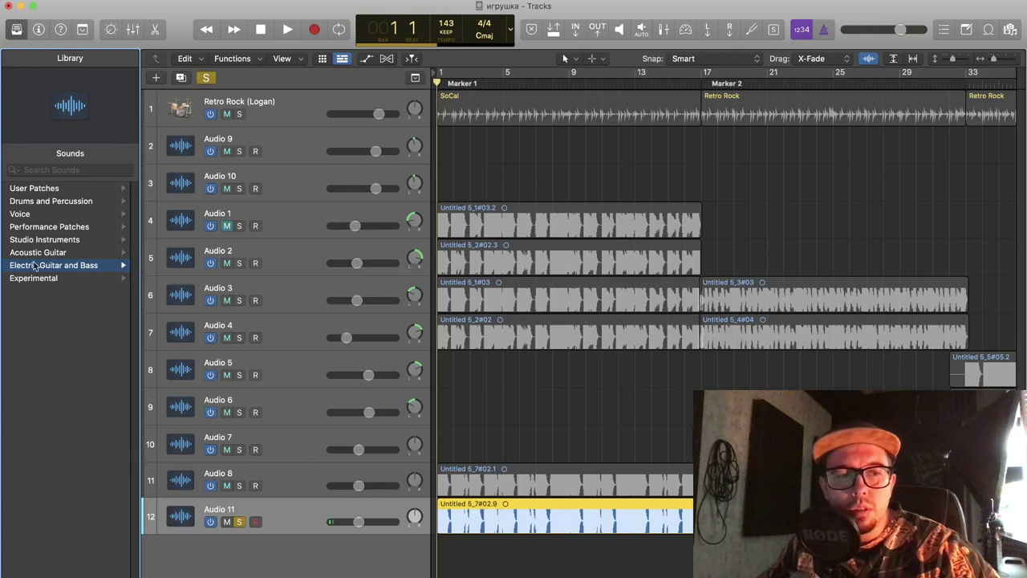
- Show the Inspector, bypass Channel EQ and Guitar Rig on the bass track's channel strip and audition the sound
left_click(44, 266)
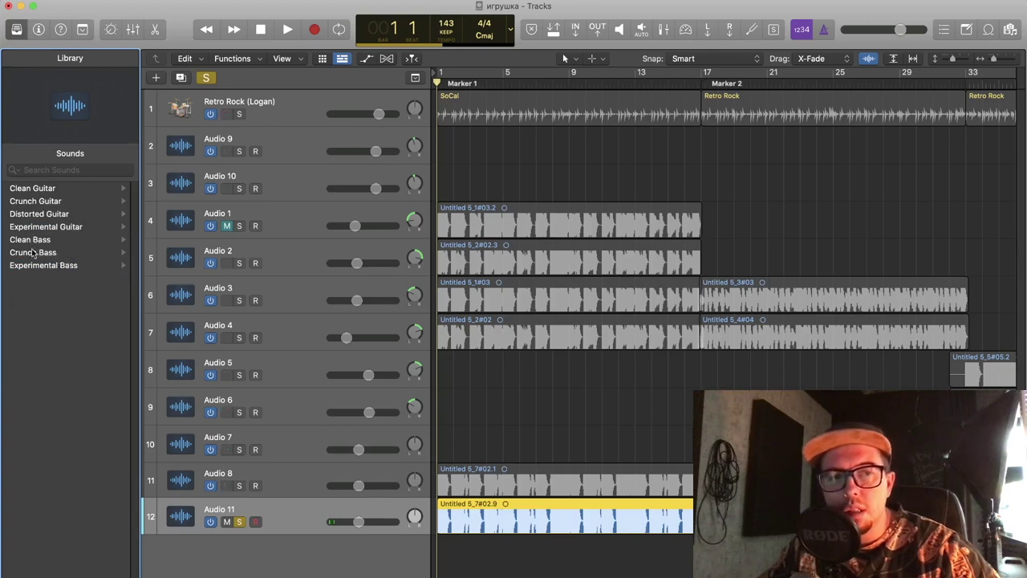
left_click(38, 29)
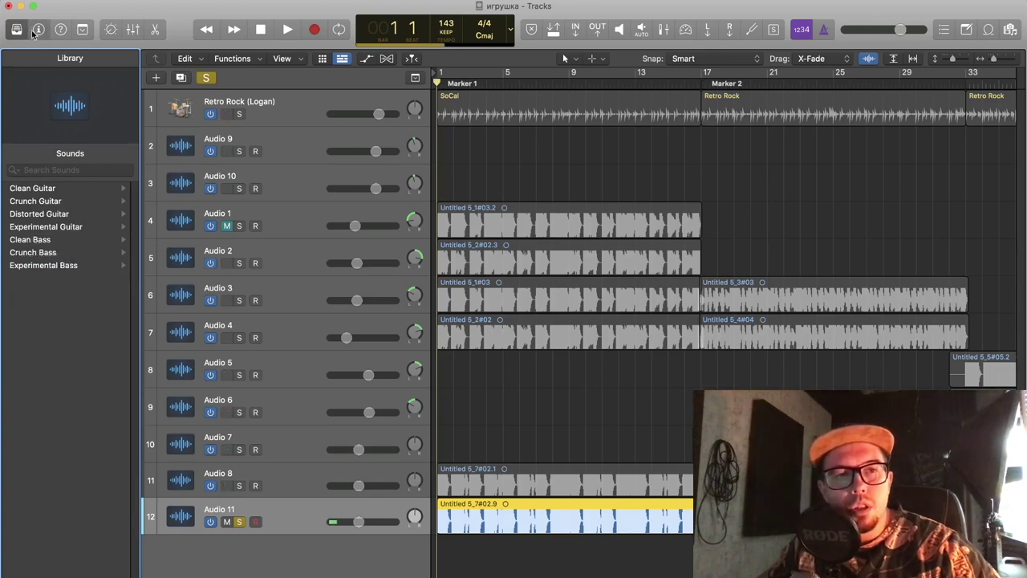
left_click(161, 297)
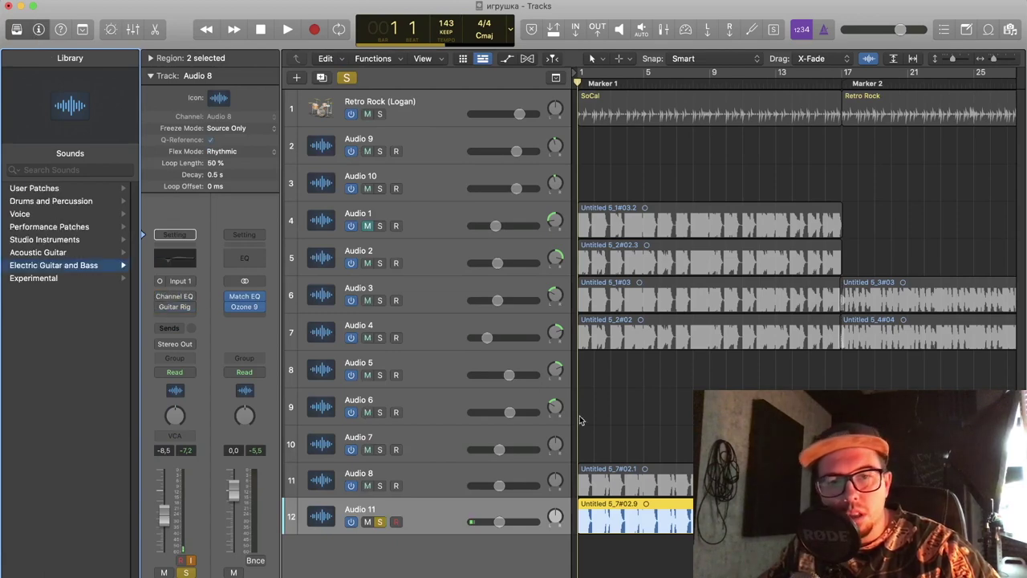
key("space")
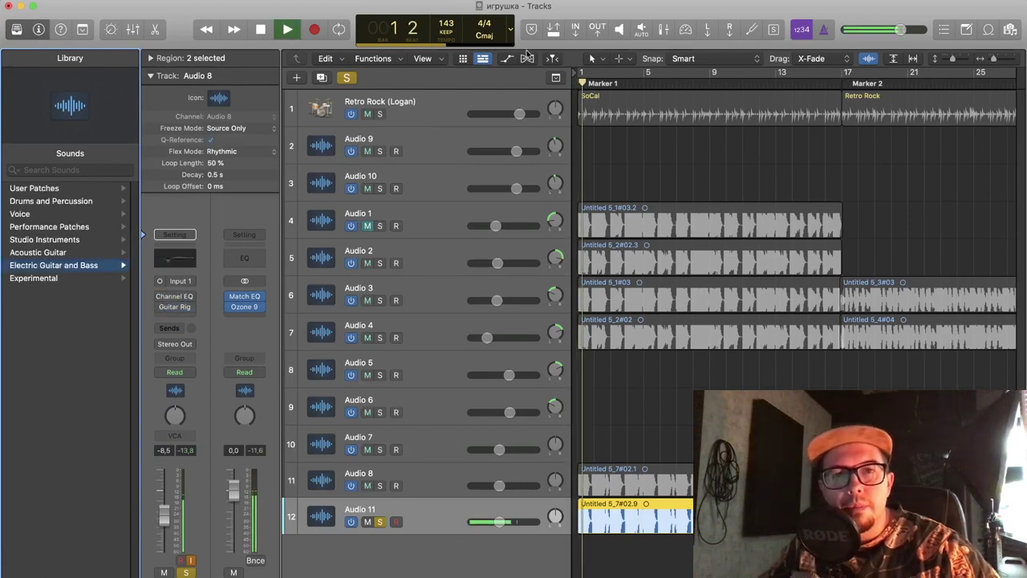
key("space")
- Show the Flex controls, turn Flex off for the Audio 11 track and audition it
key("super+f")
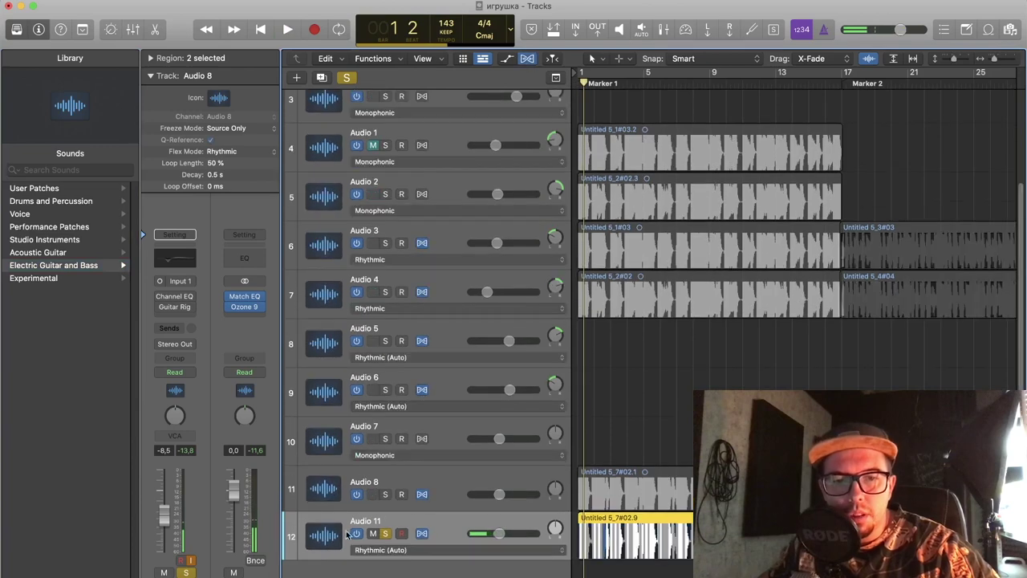
left_click(422, 534)
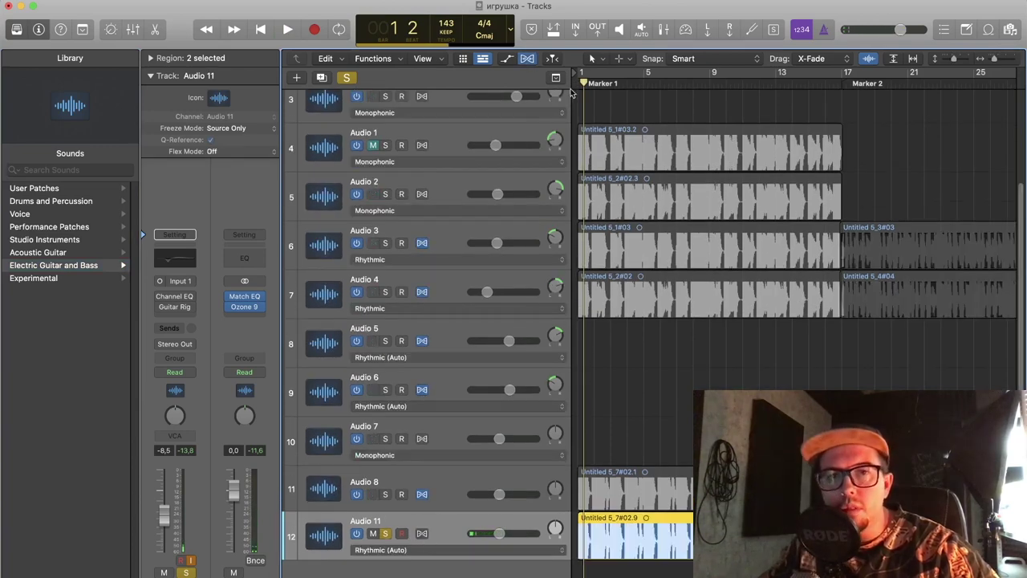
key("space")
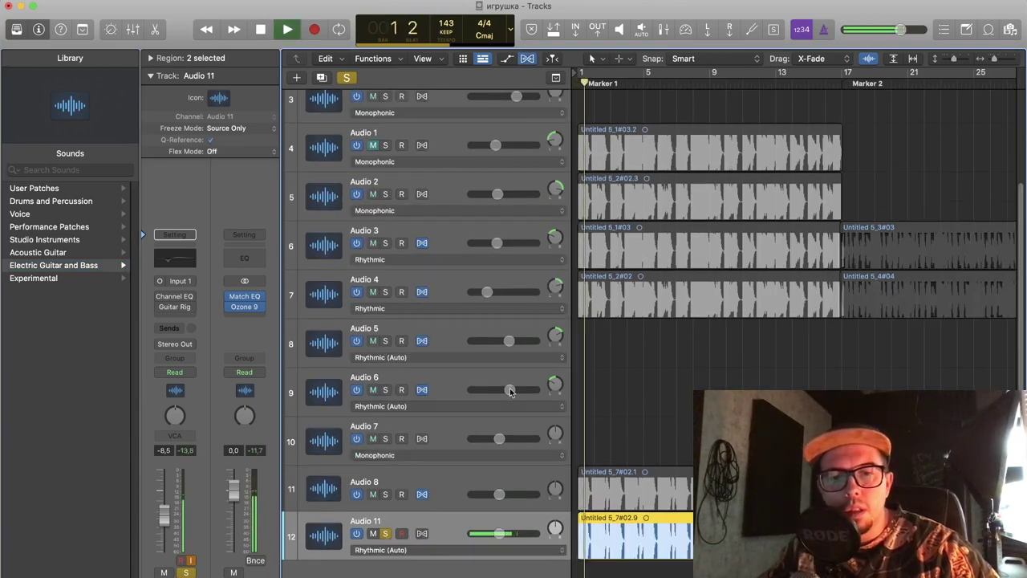
key("space")
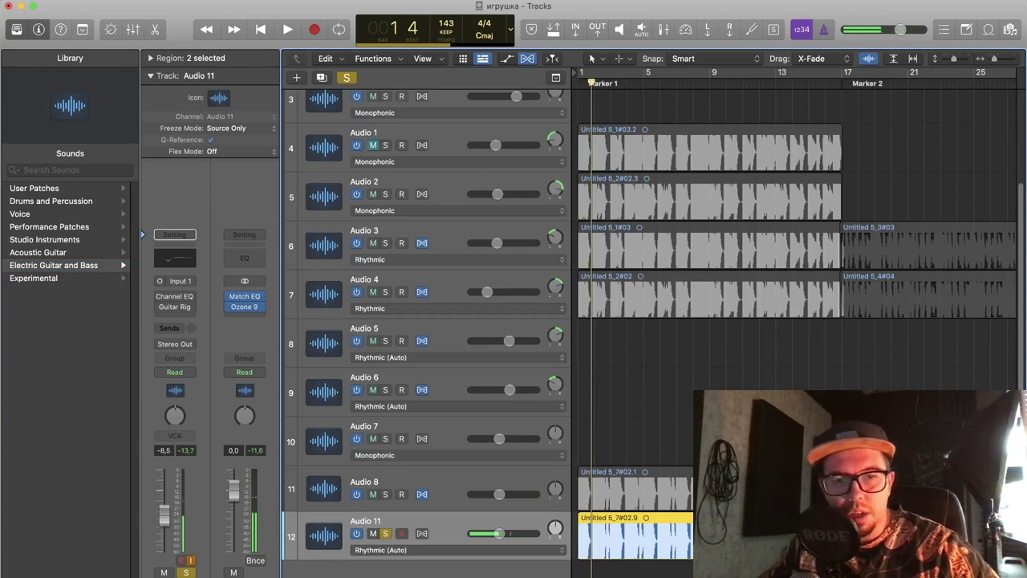
- Raise the Audio 11 track volume to about -0.6 dB and play it back
left_click_drag(507, 538, 520, 536)
key("space")
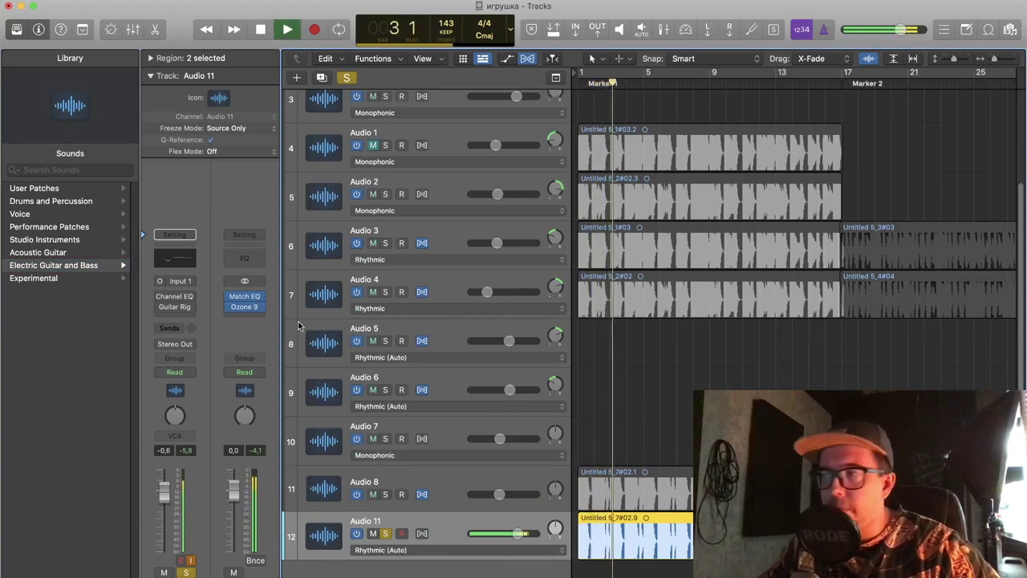
key("space")
- Load the Crunch Cab patch from the Crunch Bass sounds onto the Audio 11 track and audition it
left_click(70, 265)
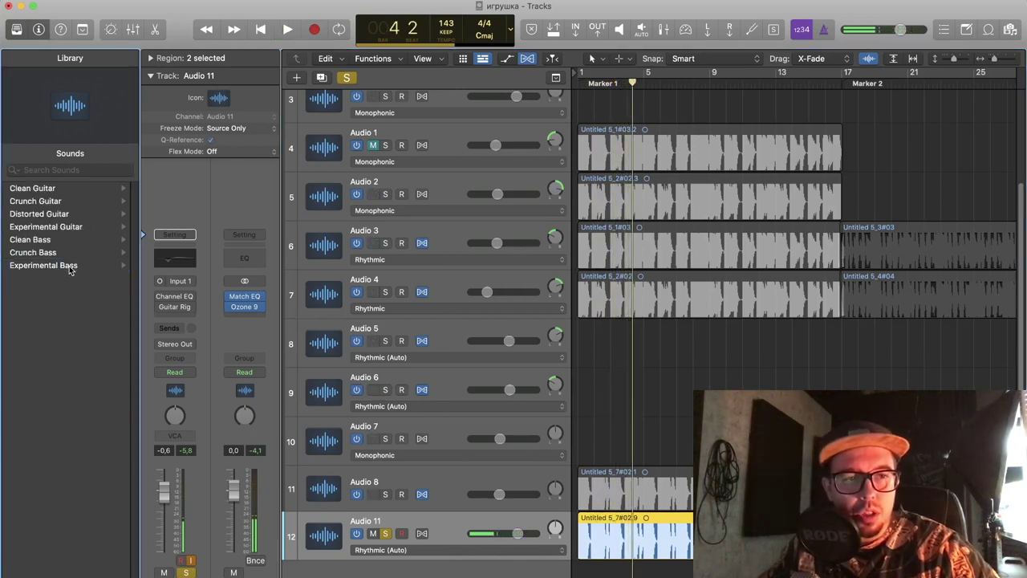
left_click(28, 252)
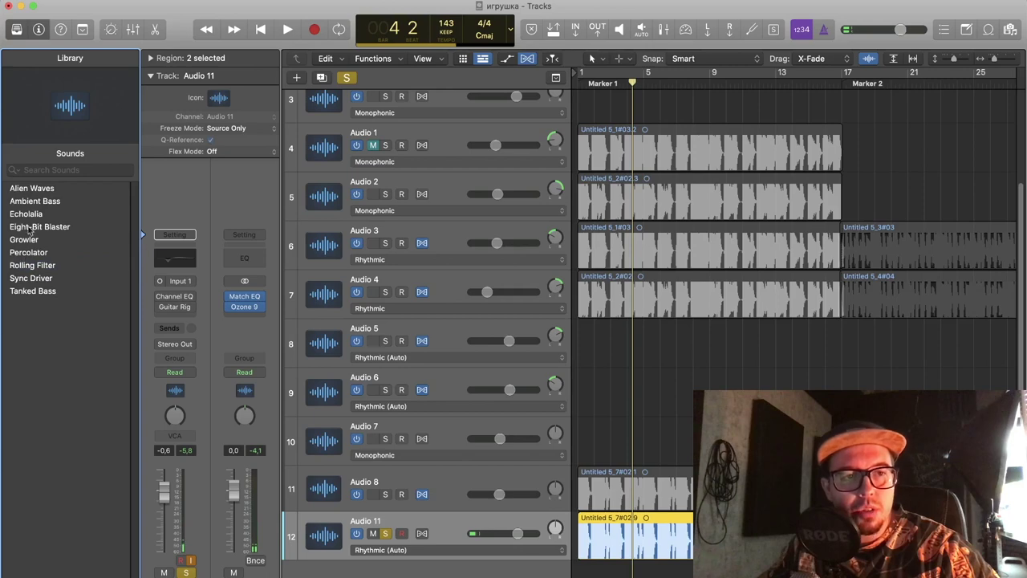
key("Left")
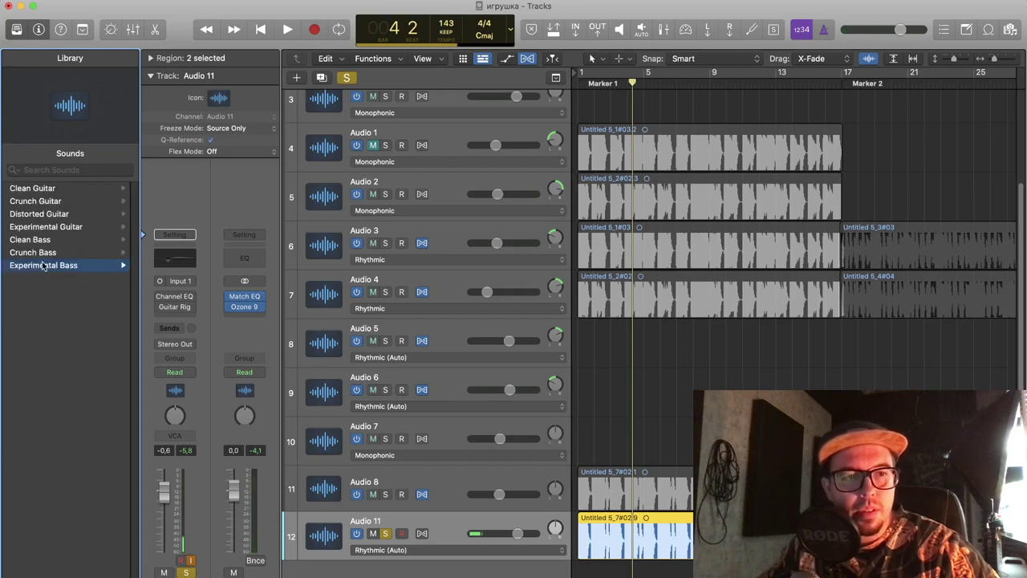
left_click(43, 264)
left_click(40, 189)
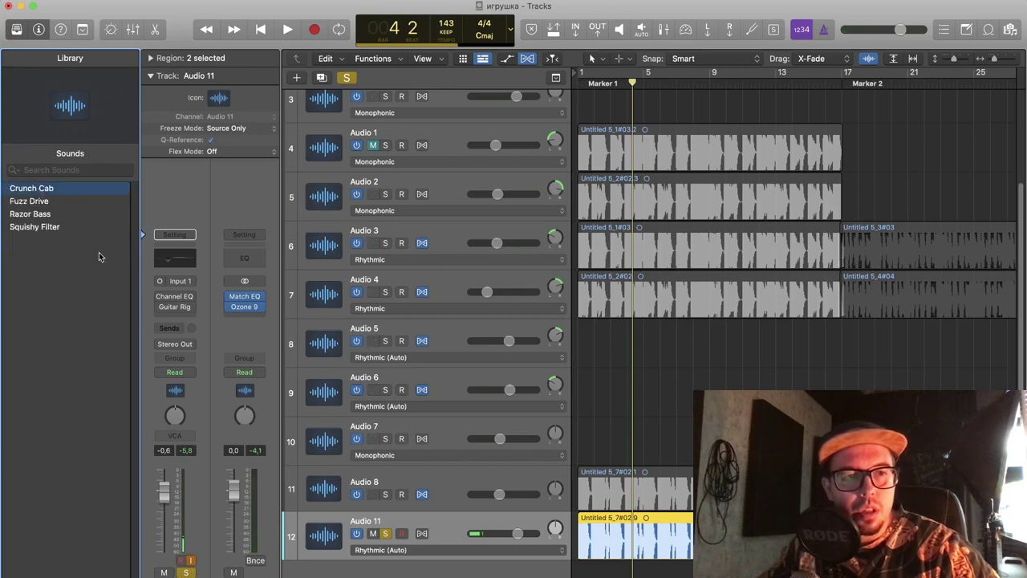
key("space")
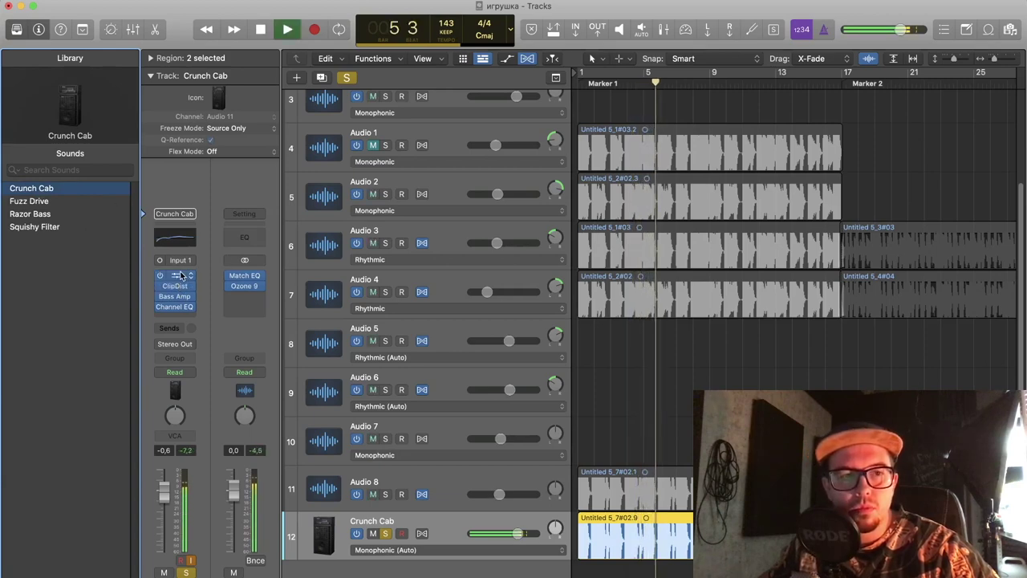
key("space")
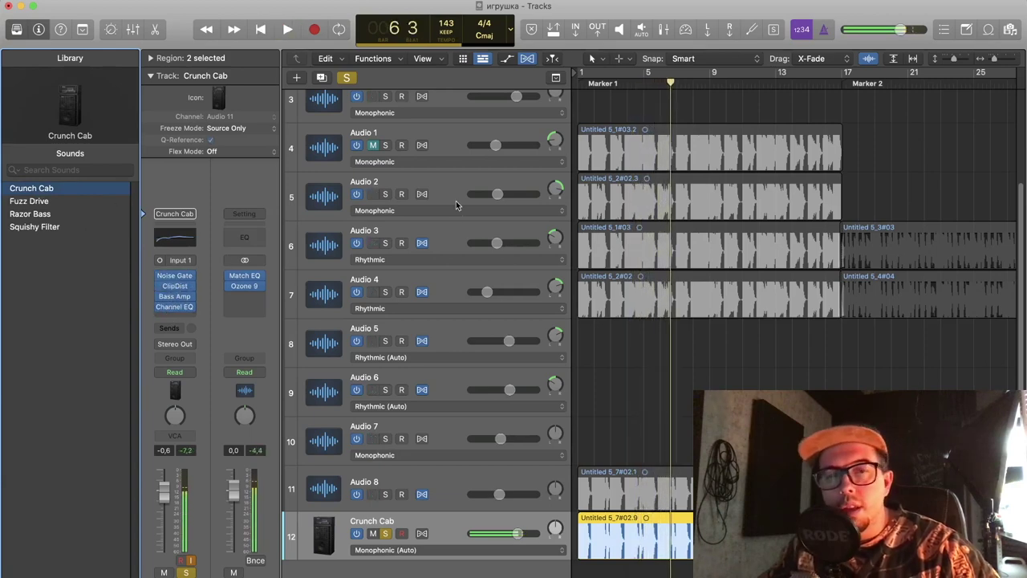
- Examine the patch's Clip Distortion and Bass Amp Designer plug-ins and the amp's list of presets
left_click(174, 287)
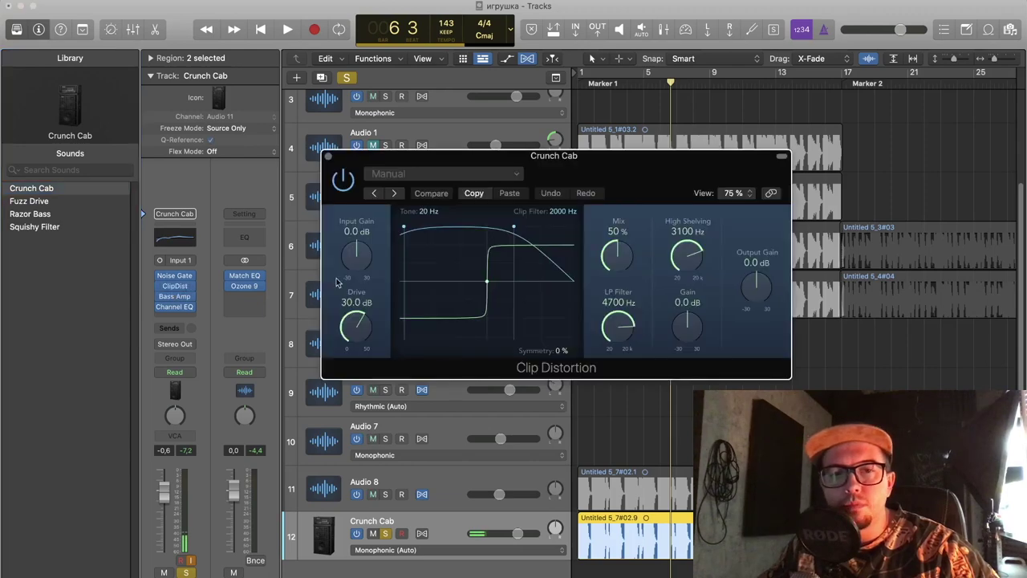
left_click(326, 156)
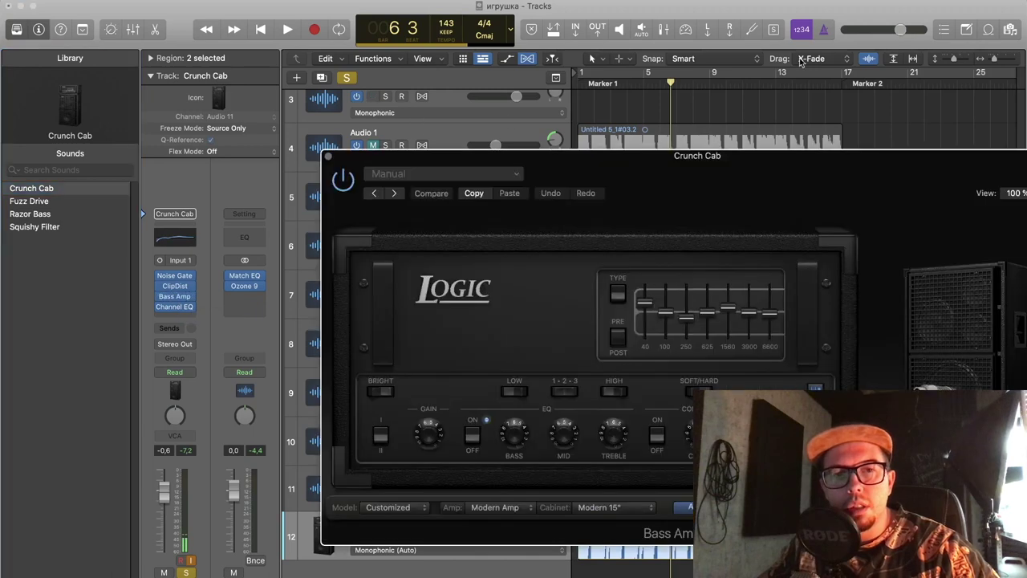
left_click_drag(726, 161, 552, 77)
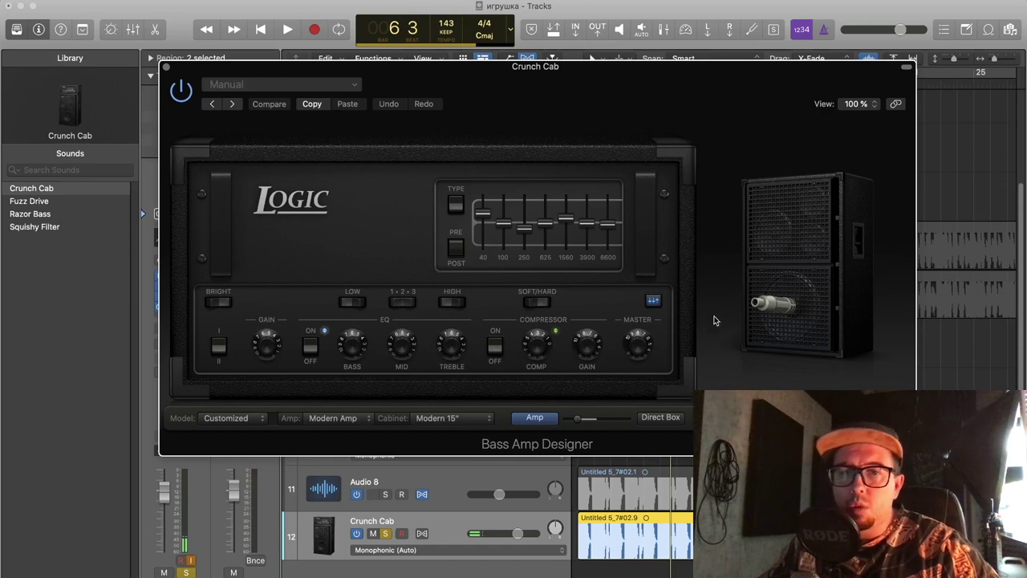
left_click(245, 83)
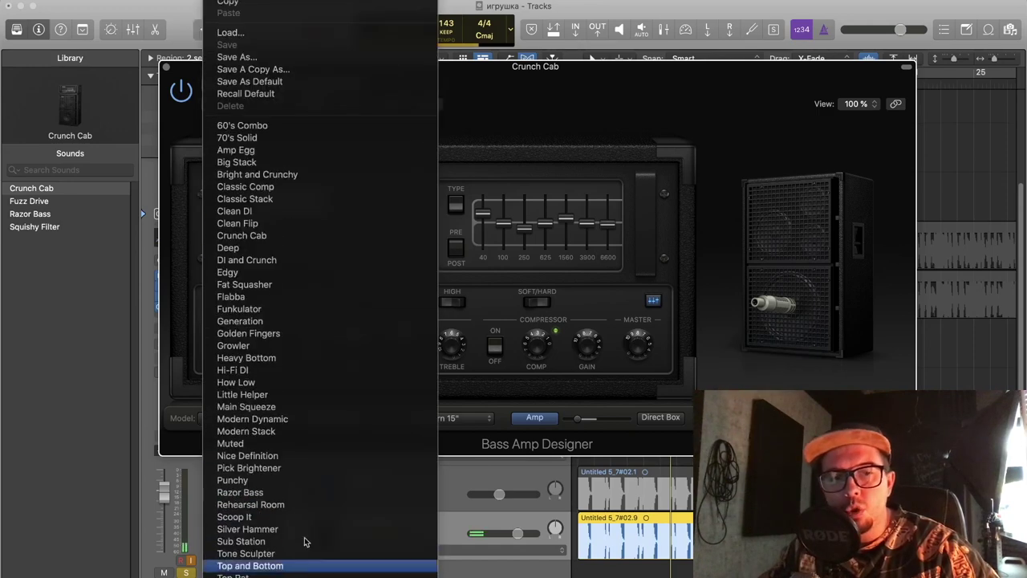
left_click(482, 97)
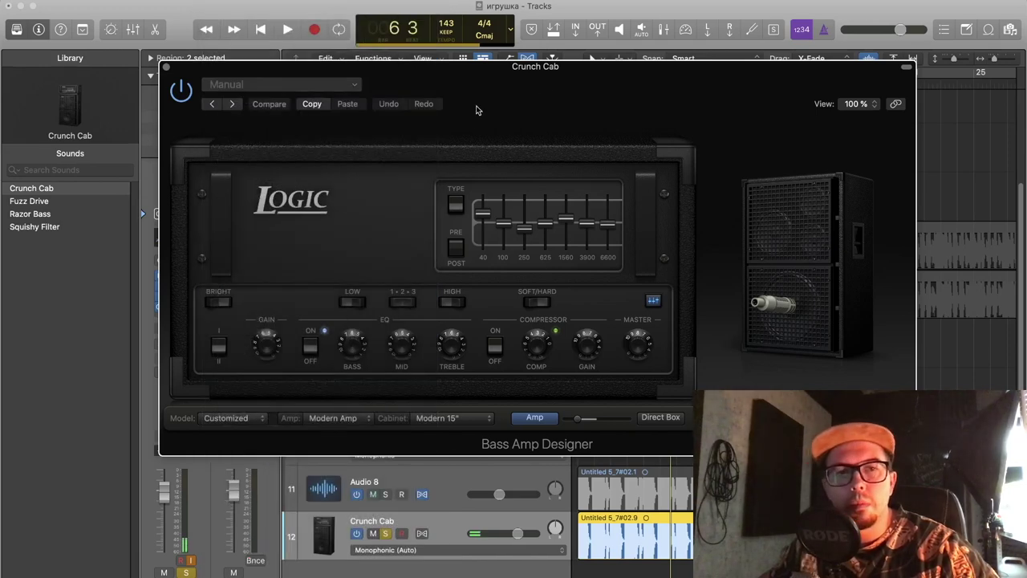
- Advance Bass Amp Designer's presets to Clean Flip and load the Punchy preset
left_click(225, 103)
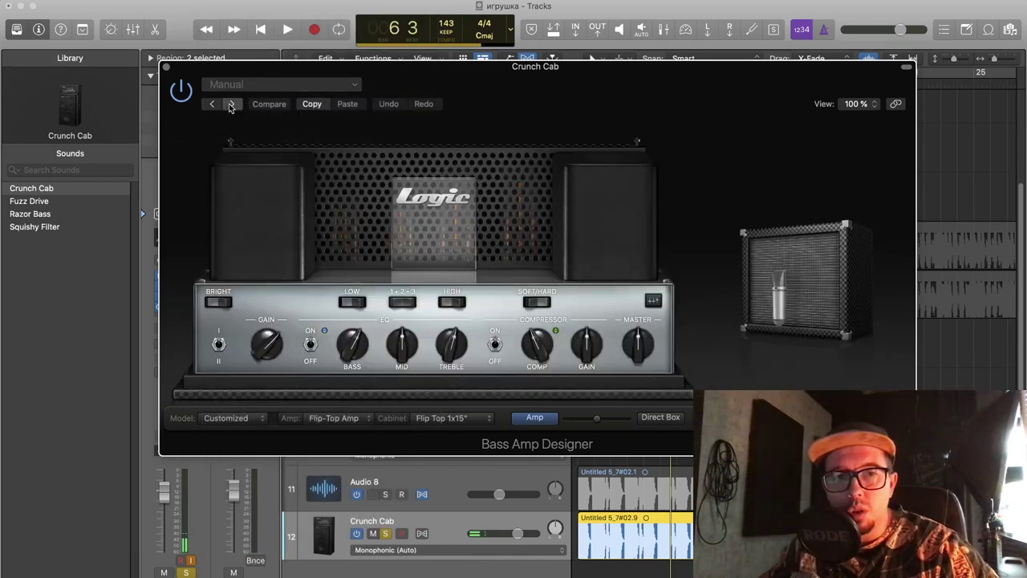
left_click(228, 104)
left_click(227, 105)
left_click(228, 106)
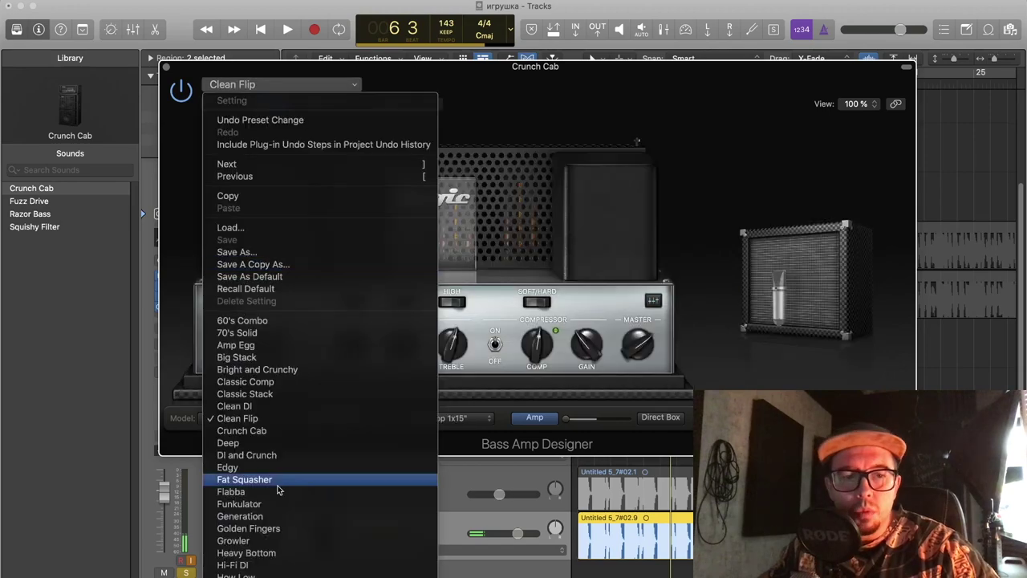
scroll(279, 485, "down", 5)
left_click(234, 480)
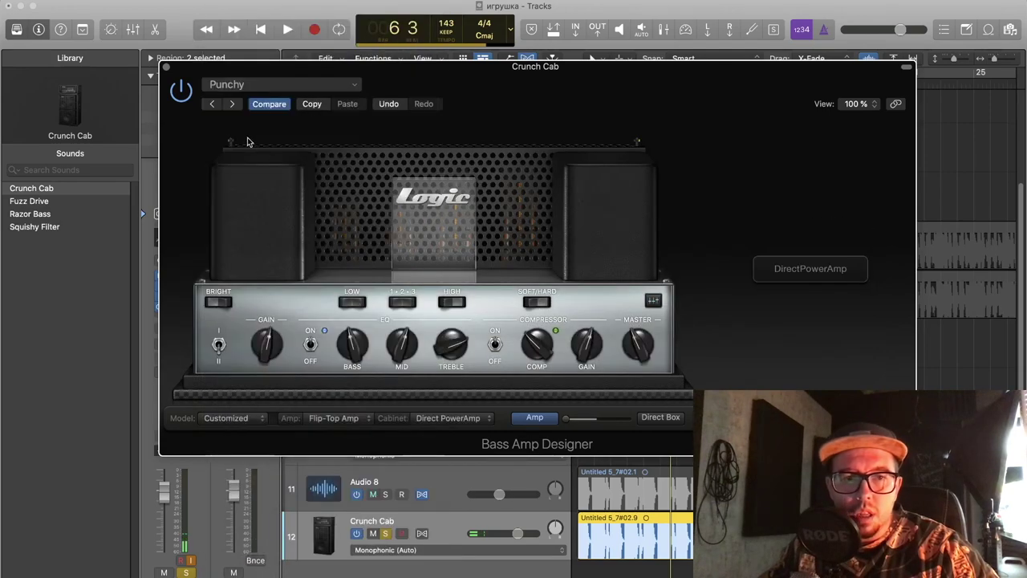
- Advance Bass Amp Designer from Punchy past Razor Bass to the Scoop It preset
left_click(232, 106)
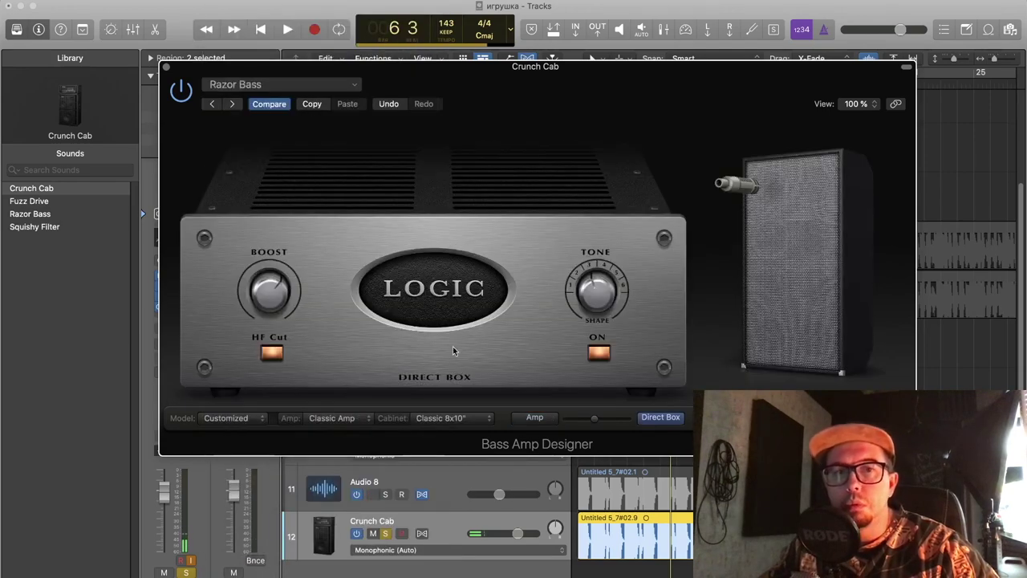
left_click(232, 107)
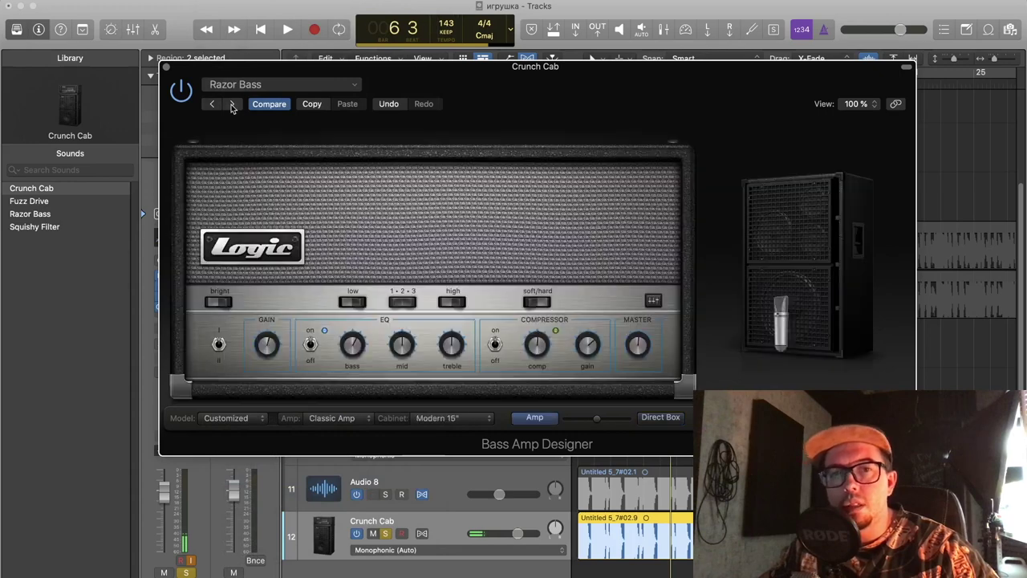
left_click(231, 105)
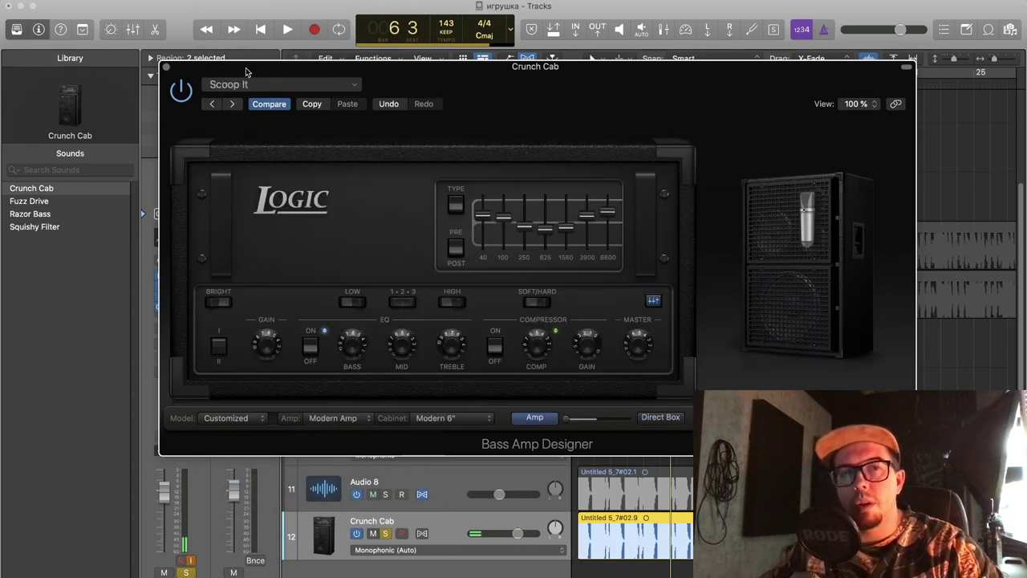
- Play the project and advance Bass Amp Designer's presets from Scoop It through Silver Hammer and Sub Station to Top and Bottom
left_click(249, 84)
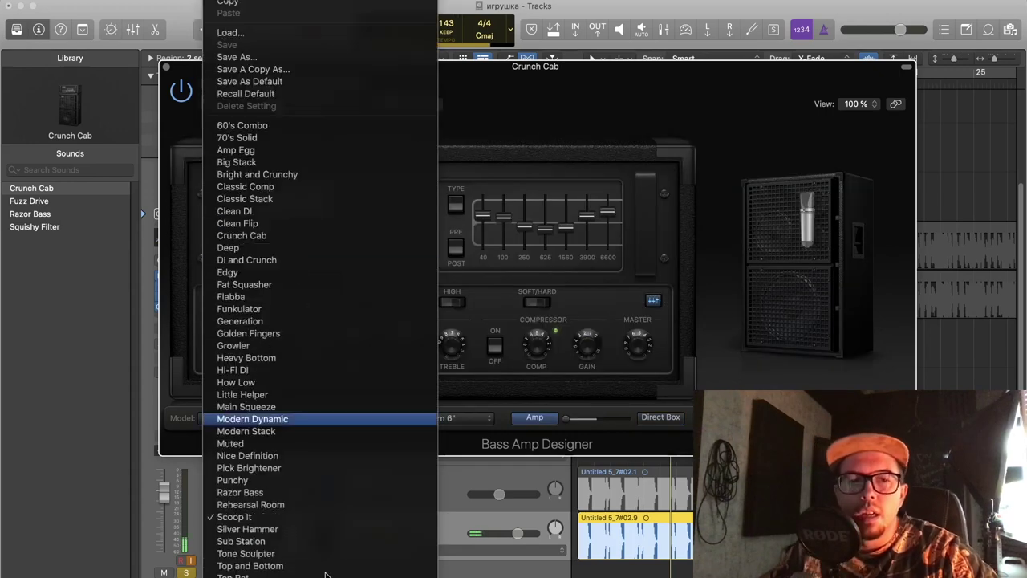
left_click(965, 386)
key("space")
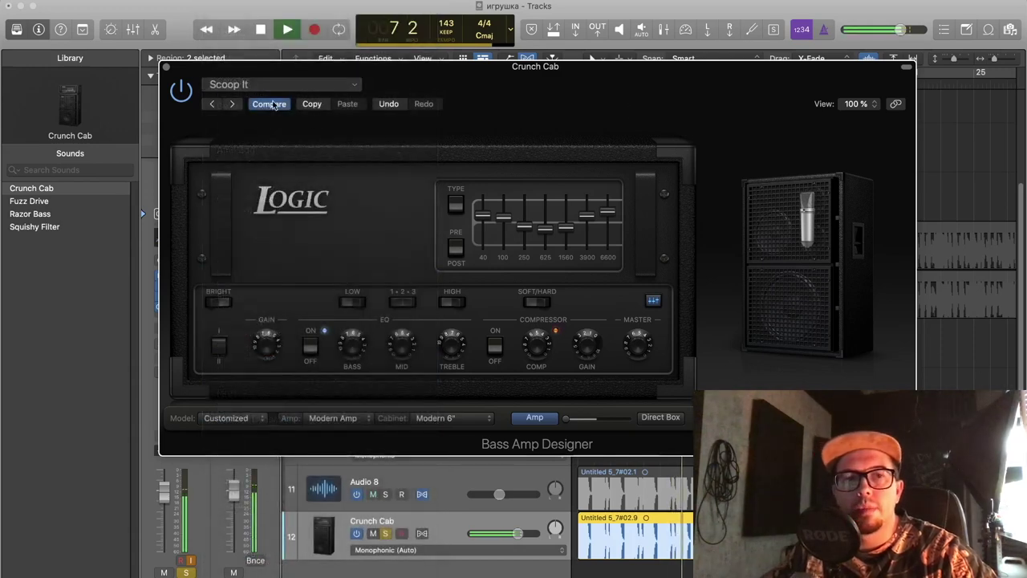
left_click(233, 104)
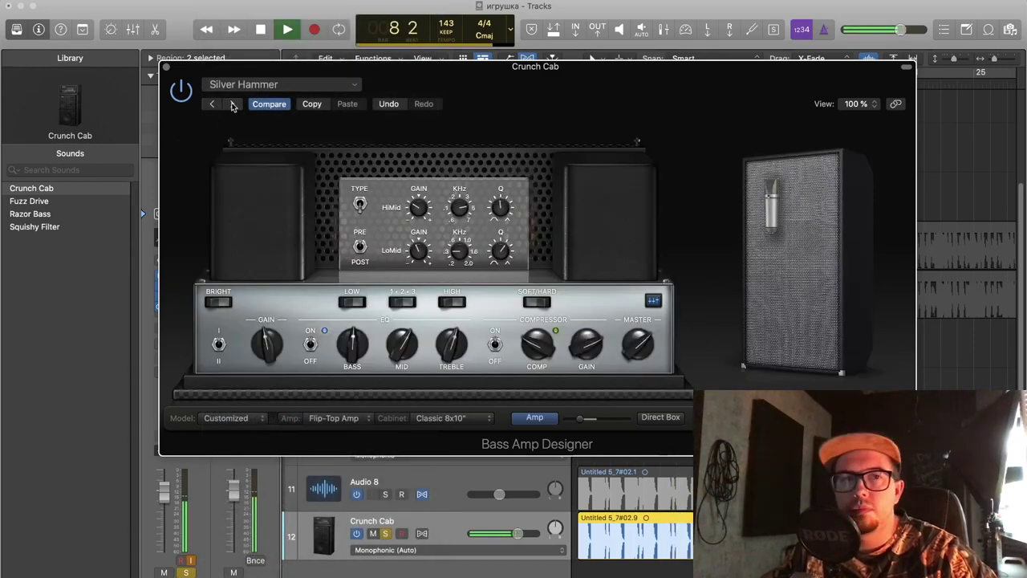
left_click(234, 105)
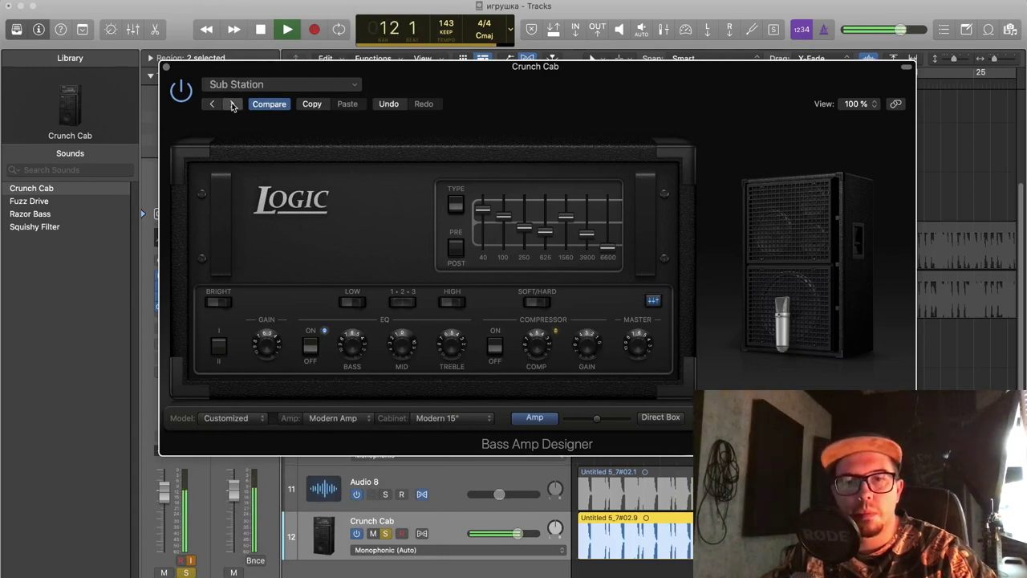
left_click(234, 104)
left_click(234, 105)
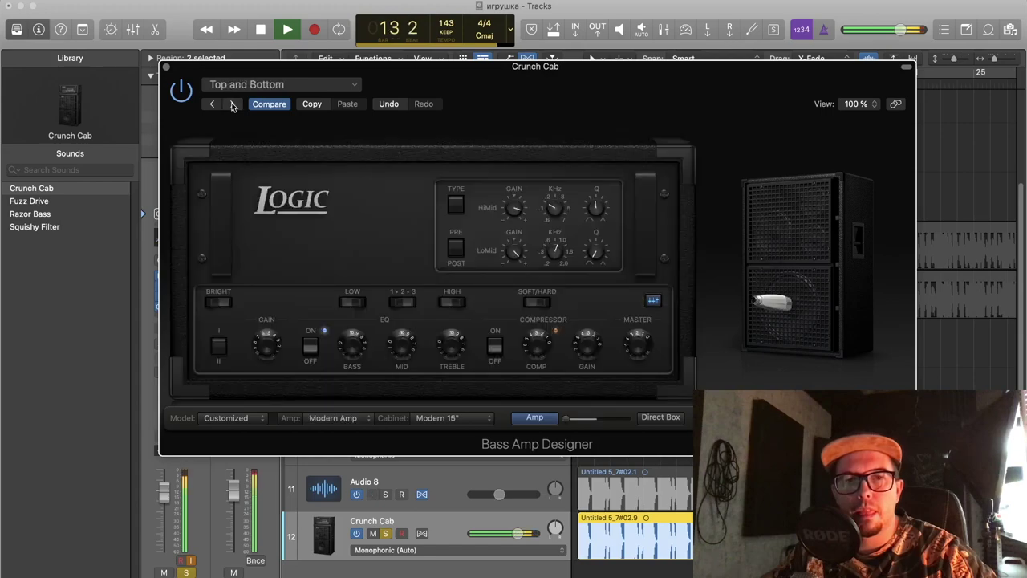
- Advance the amp's presets past Trashy Crunch and Vibe Bass to Warm, then stop playback and close the plug-in window
left_click(234, 104)
left_click(234, 104)
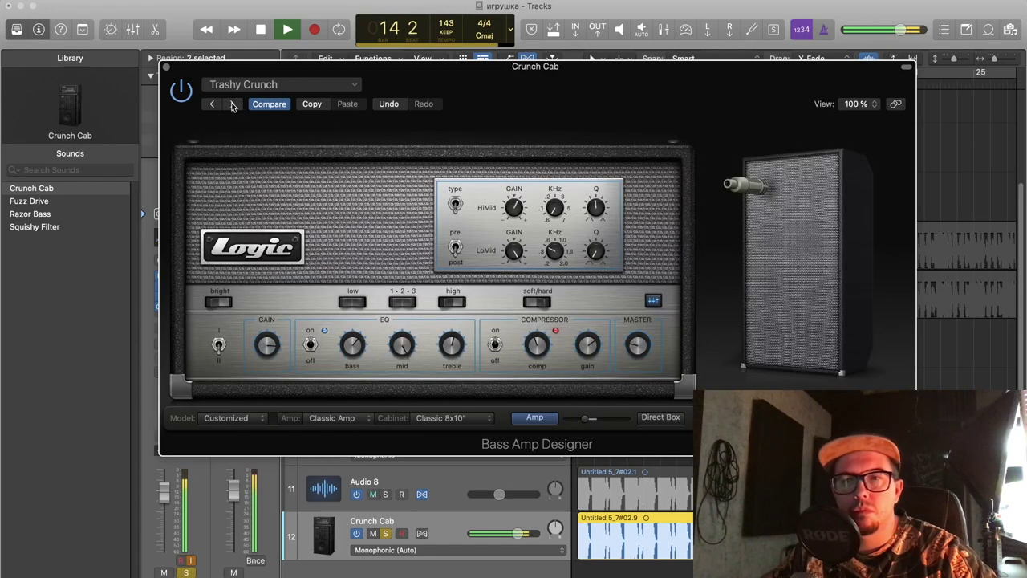
left_click(233, 105)
left_click(233, 104)
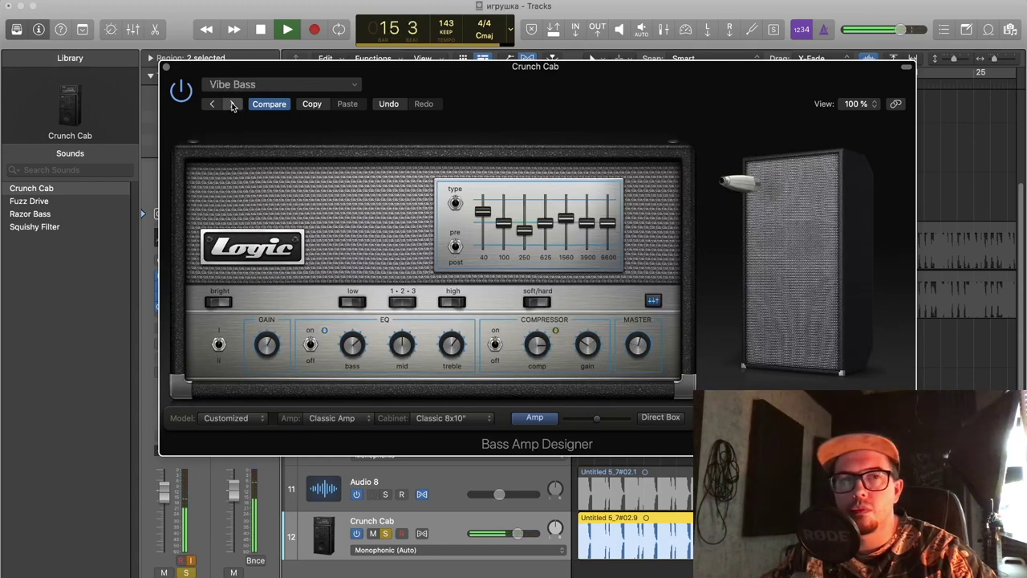
key("space")
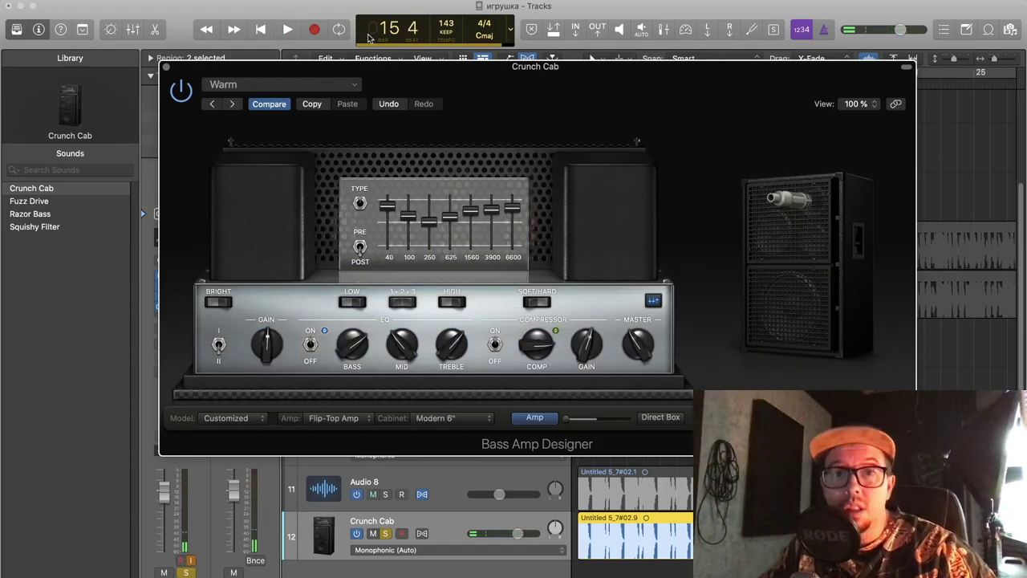
left_click_drag(528, 67, 521, 103)
left_click(160, 103)
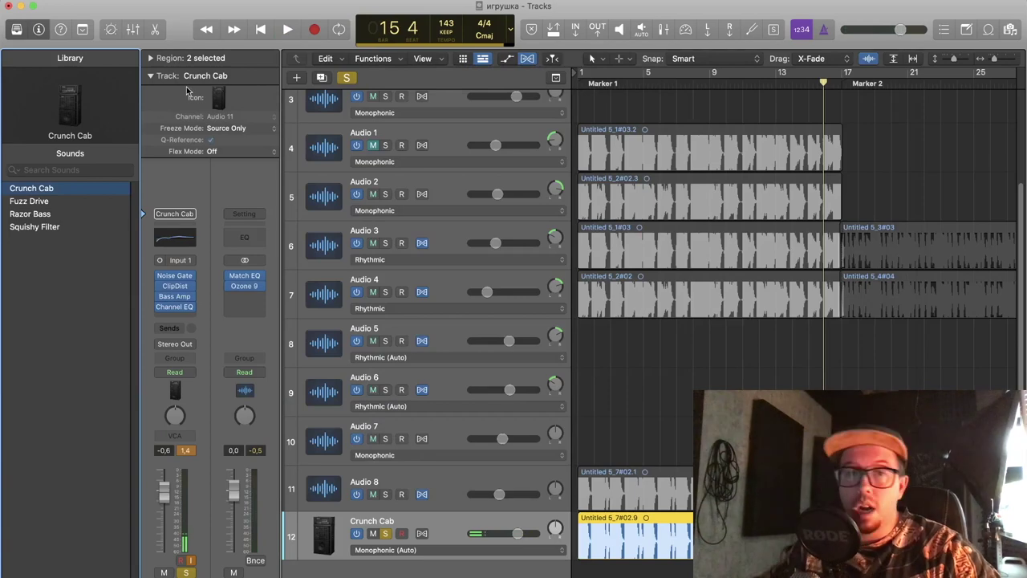
- Unsolo and mute the Crunch Cab track, unmute Audio 1, and play the whole arrangement from the start
key("z")
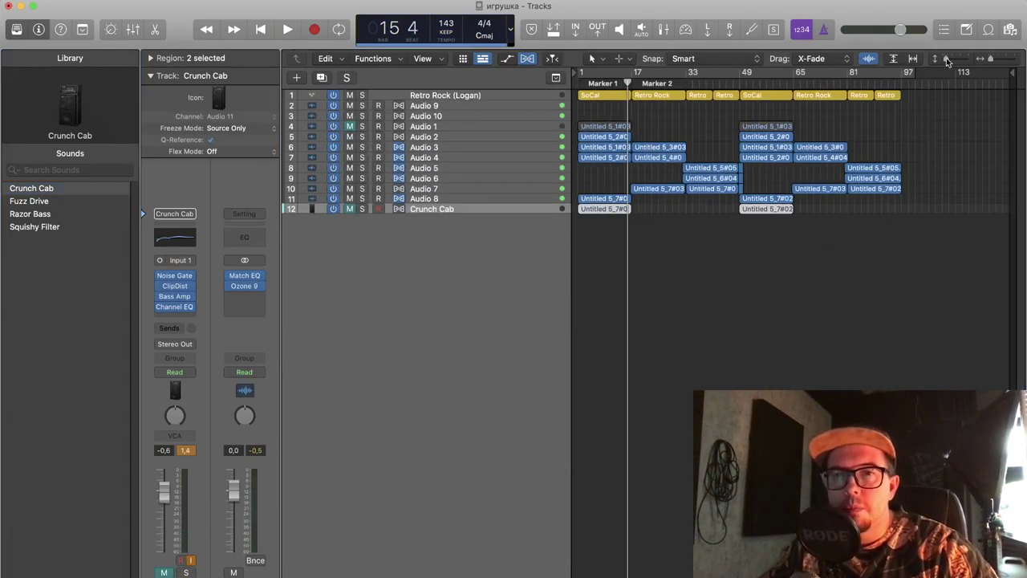
left_click(947, 62)
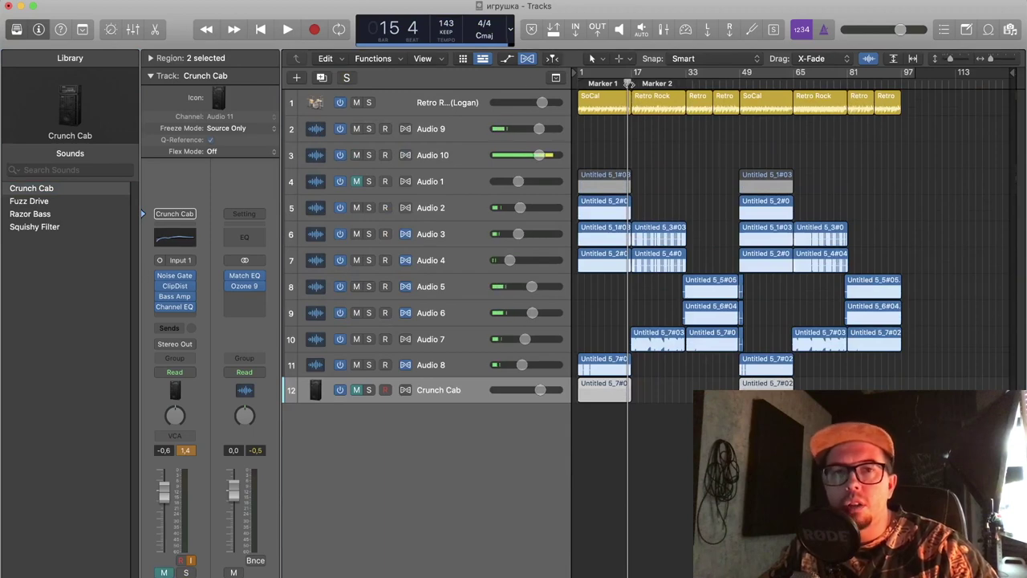
key("Return")
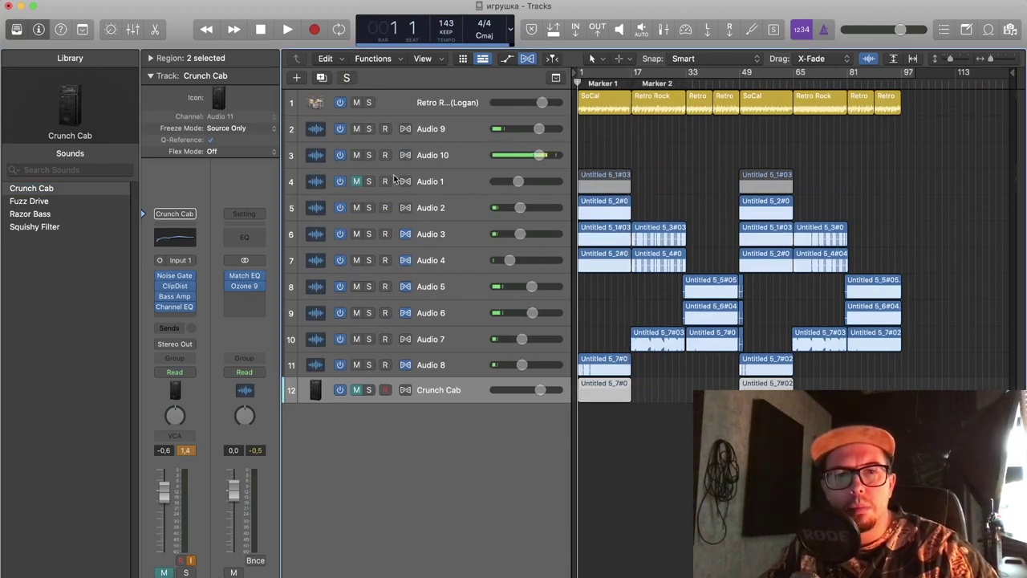
left_click(357, 182)
key("space")
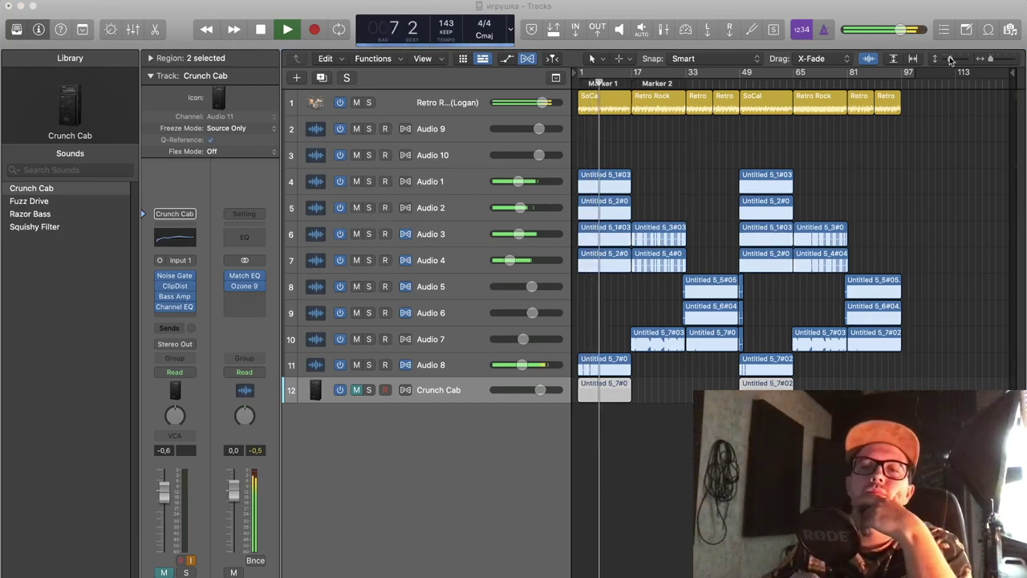
left_click_drag(951, 59, 949, 61)
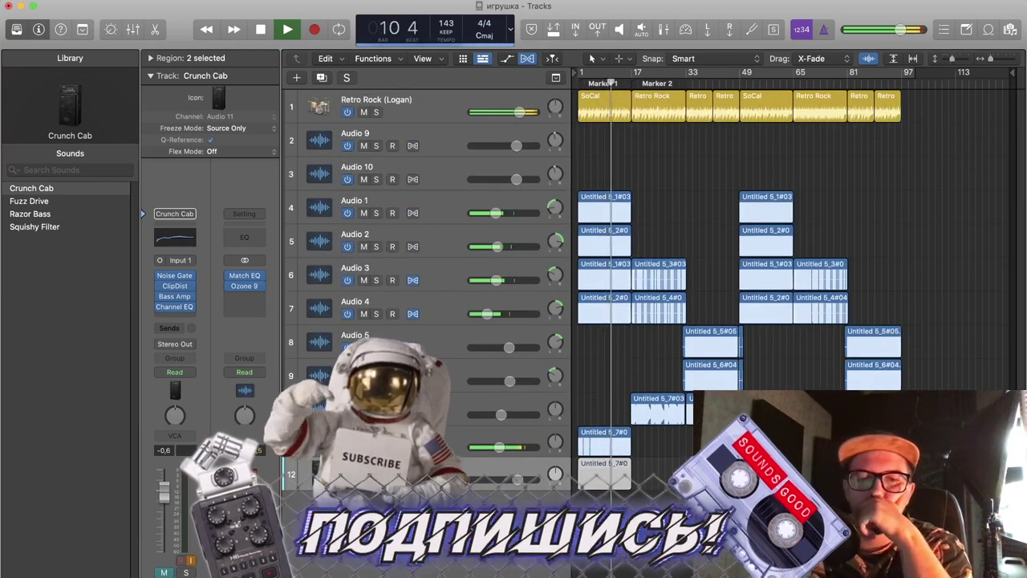
- Examine the Guitar Rig plug-in on the Audio 8 track with its Bass Pro amp and Matched Cabinet, and close it
left_click(418, 441)
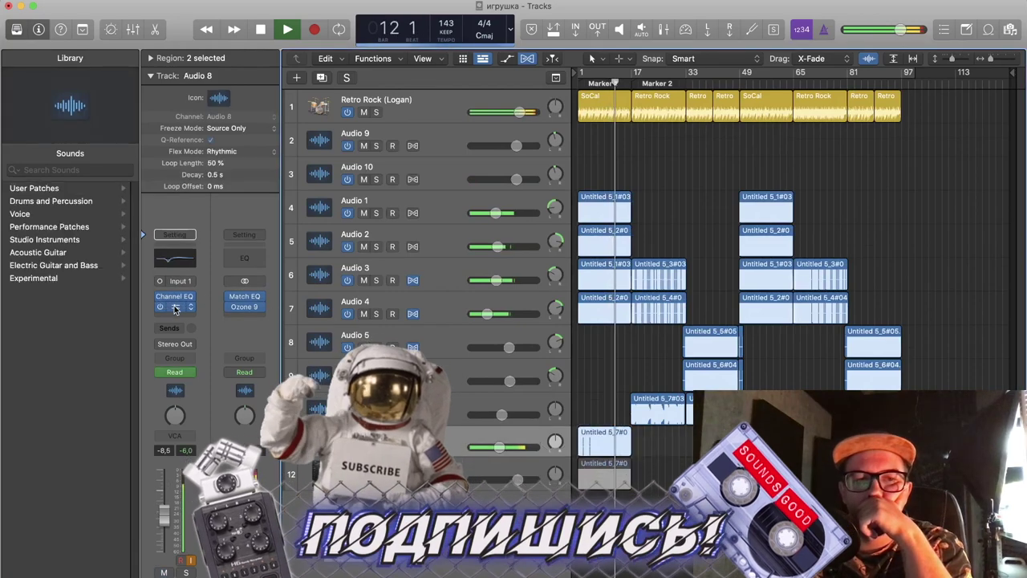
left_click(174, 307)
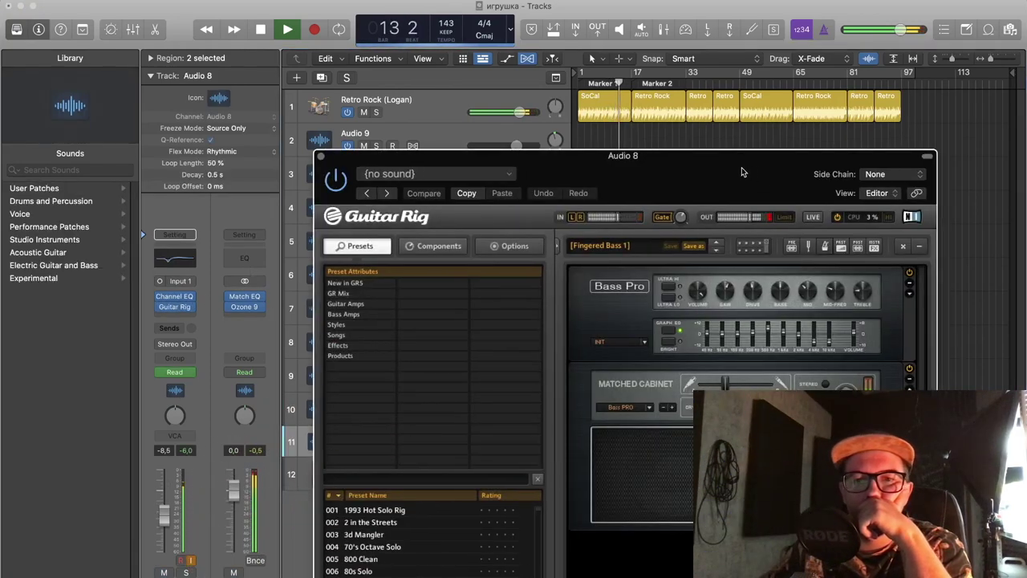
left_click_drag(741, 168, 489, 93)
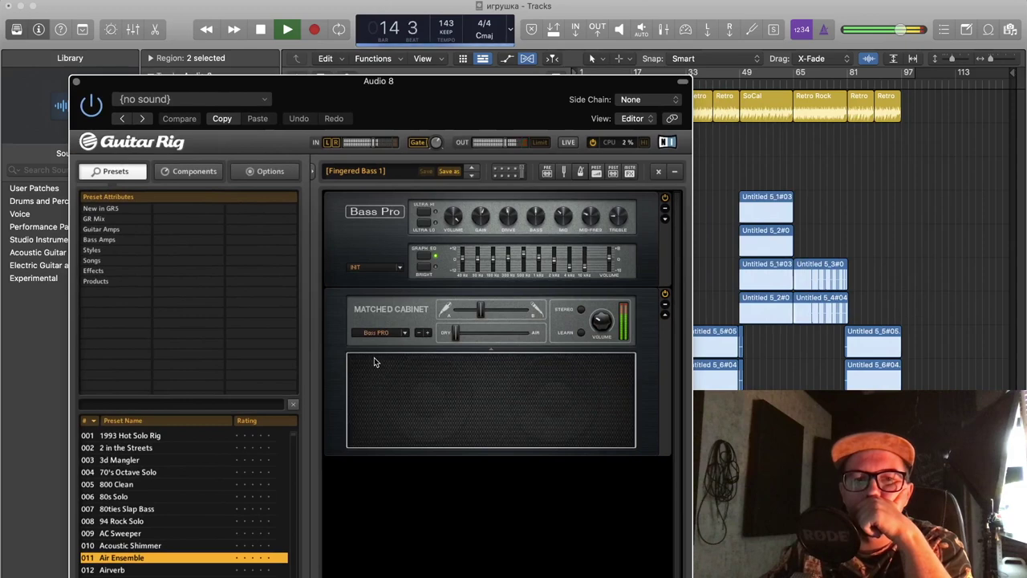
left_click(77, 83)
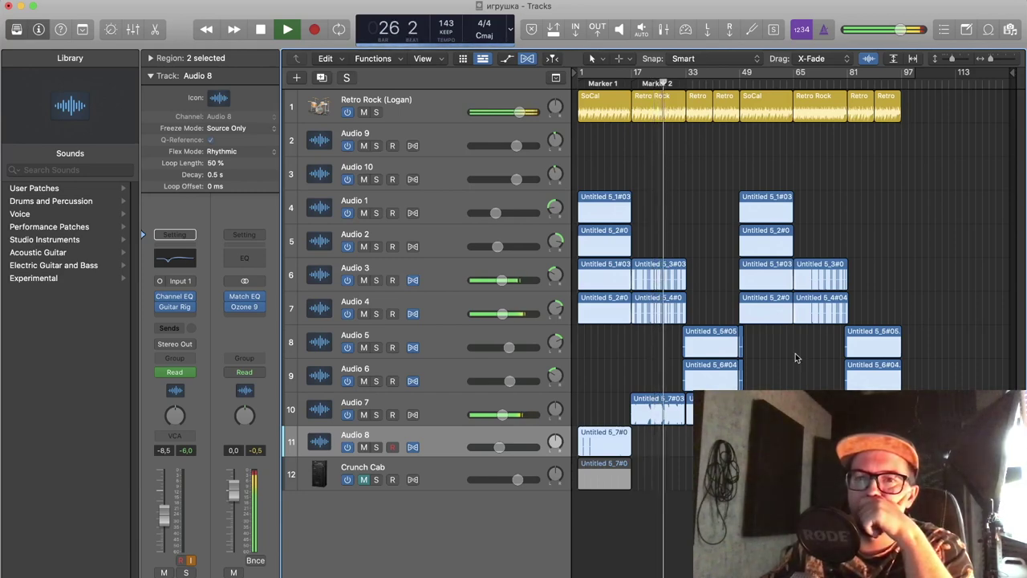
- Examine the Guitar Rig settings on the Audio 7 bass track while the arrangement plays, and close the plug-in window
left_click(432, 409)
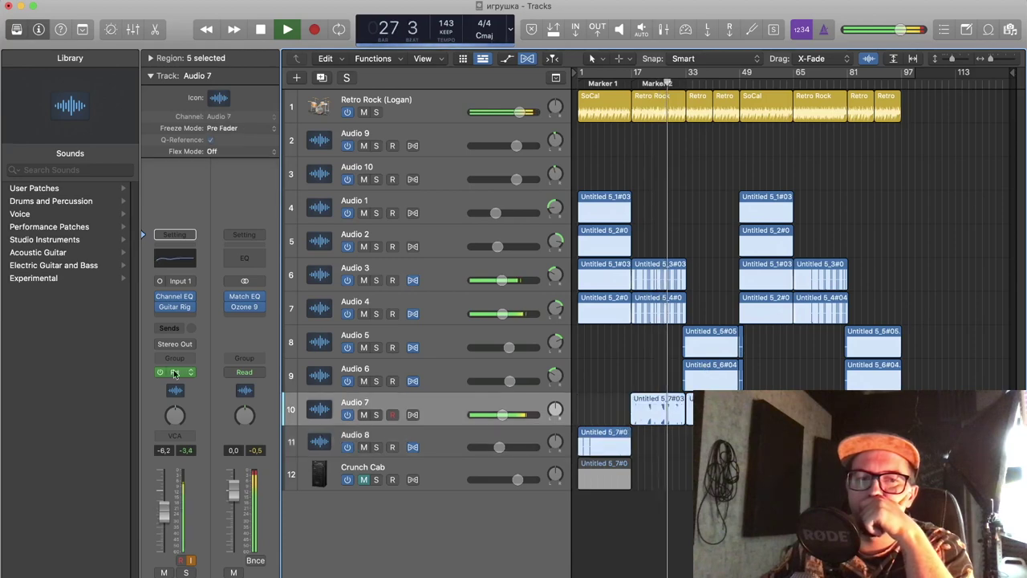
left_click(174, 307)
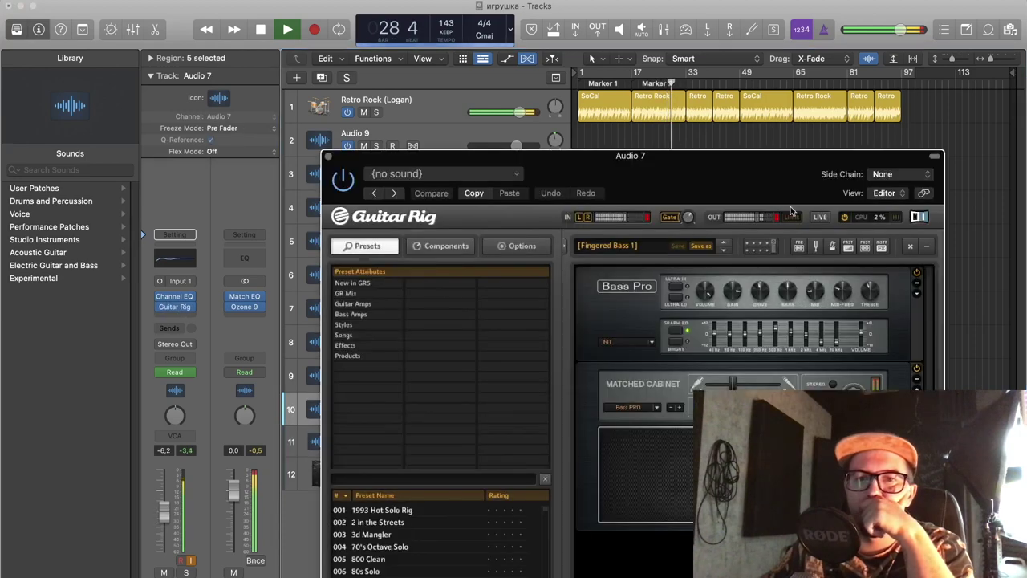
left_click_drag(799, 155, 460, 50)
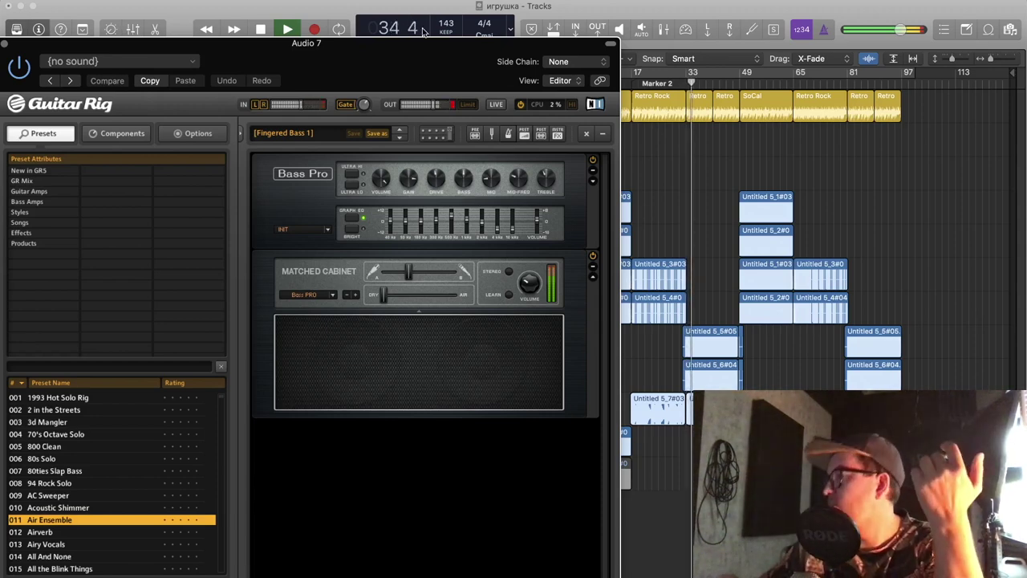
left_click(81, 31)
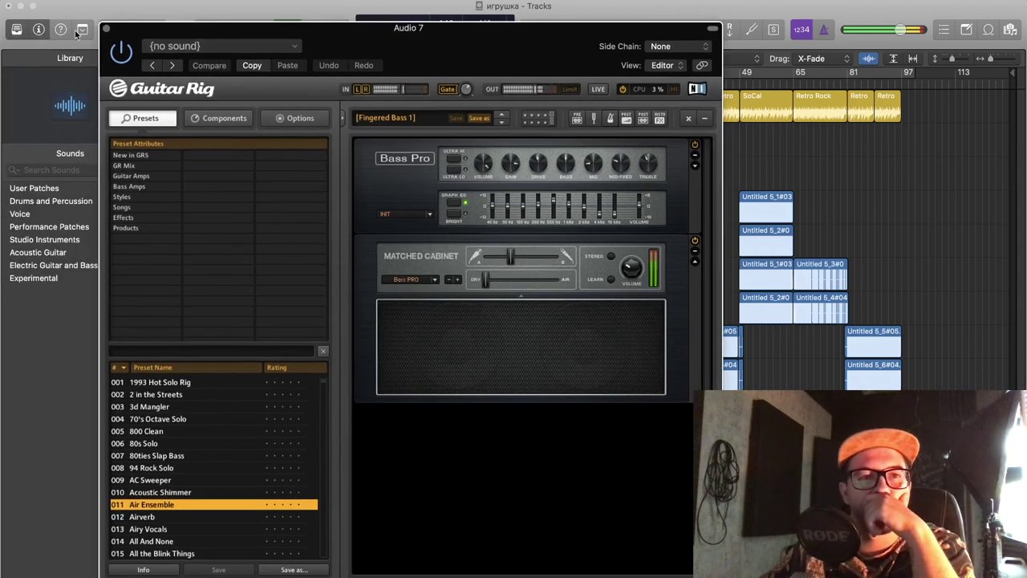
left_click(105, 29)
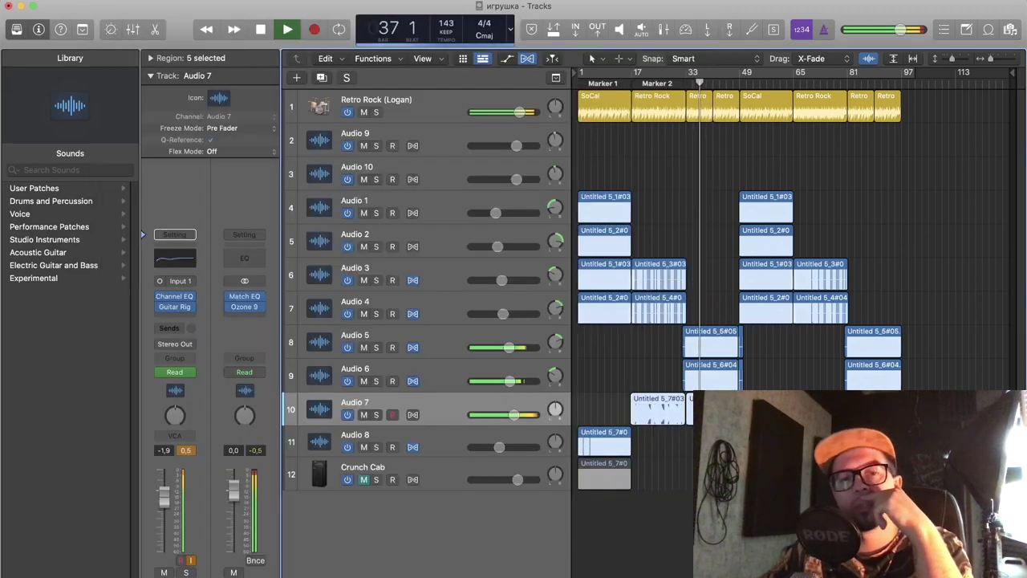
- In the Audio 7 track's Channel EQ, move the 2500 Hz band to about 1100 Hz and cut it by about 6.3 dB
left_click(175, 259)
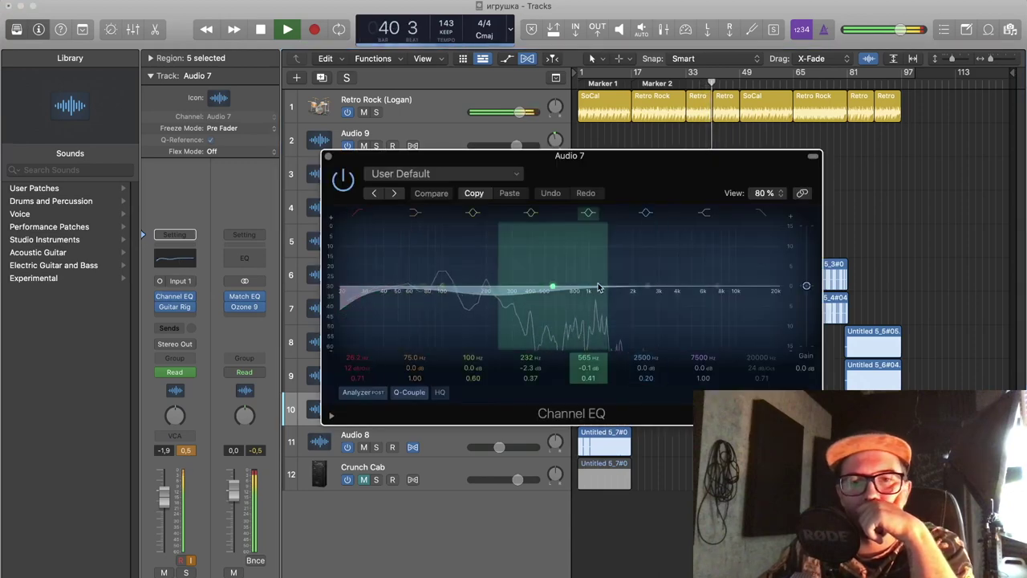
left_click_drag(648, 286, 603, 311)
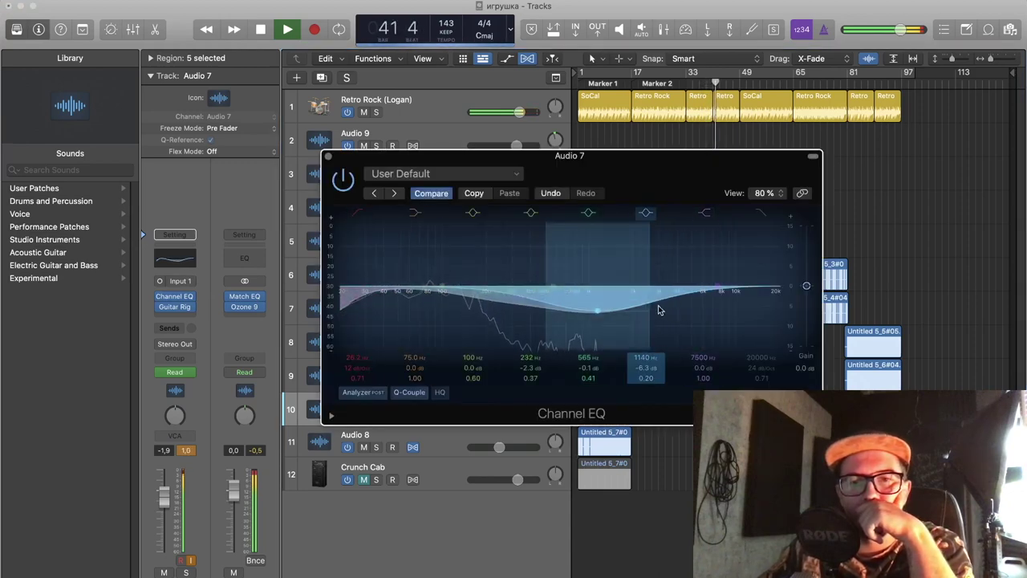
left_click_drag(643, 307, 640, 303)
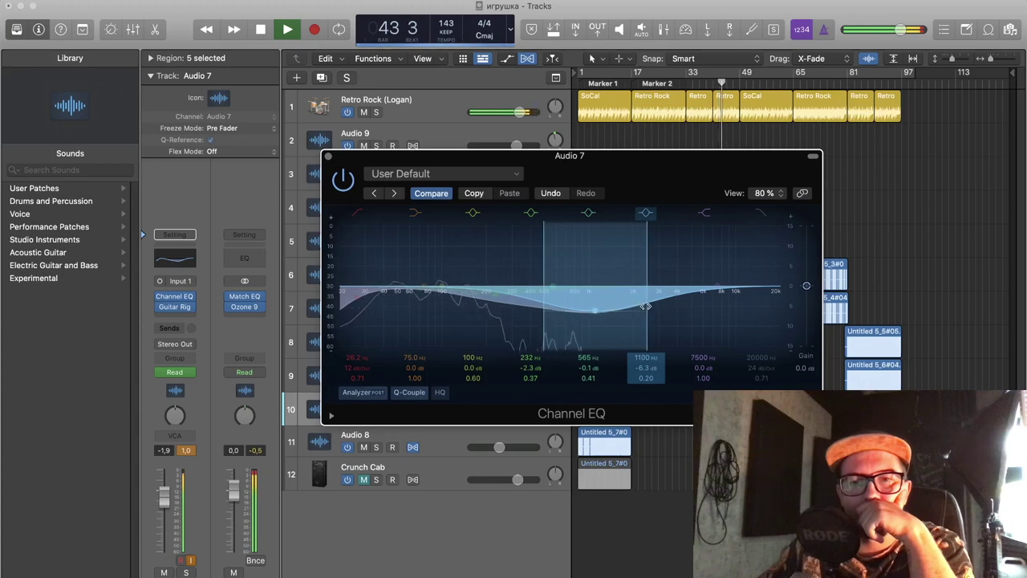
- Enable Channel EQ's high-cut filter, lower the high shelf to about -3.3 dB at 3900 Hz, and pull down the low bands
left_click(760, 212)
left_click_drag(720, 291, 676, 305)
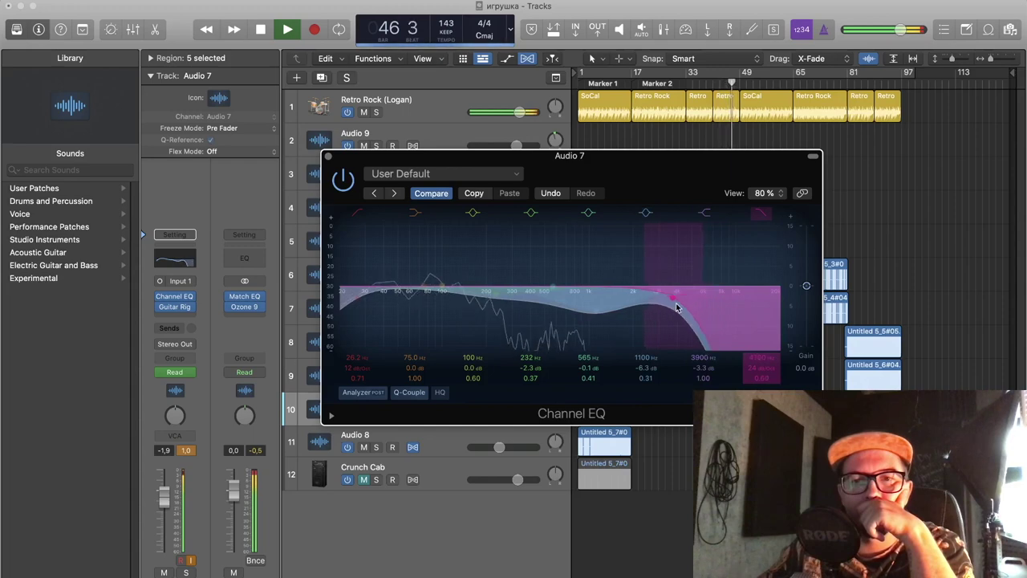
left_click_drag(411, 291, 407, 314)
left_click_drag(486, 293, 455, 311)
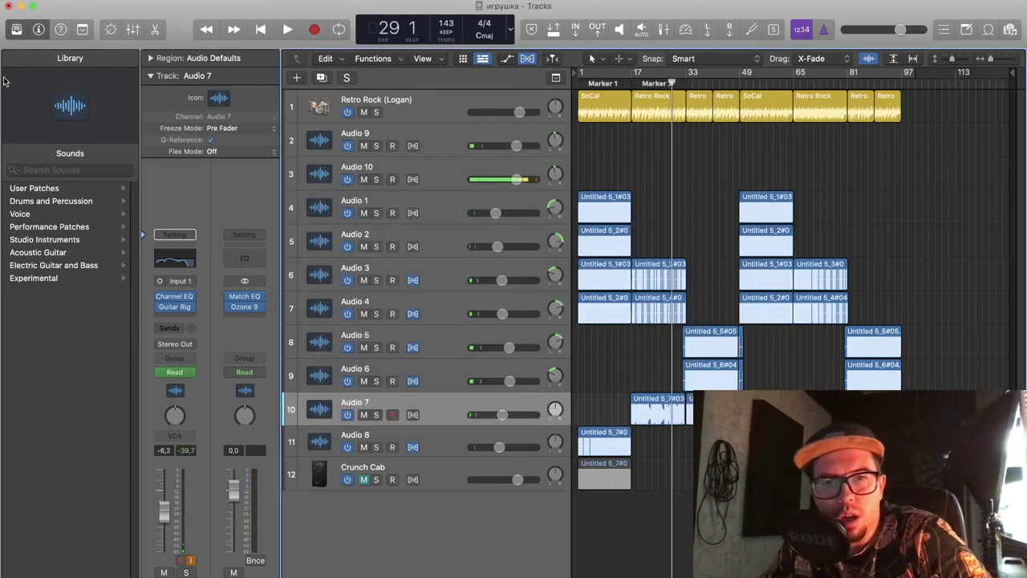
- Compare the channel strips and inserted plug-ins of the guitar tracks Audio 1, Audio 2 and Audio 3
left_click(439, 206)
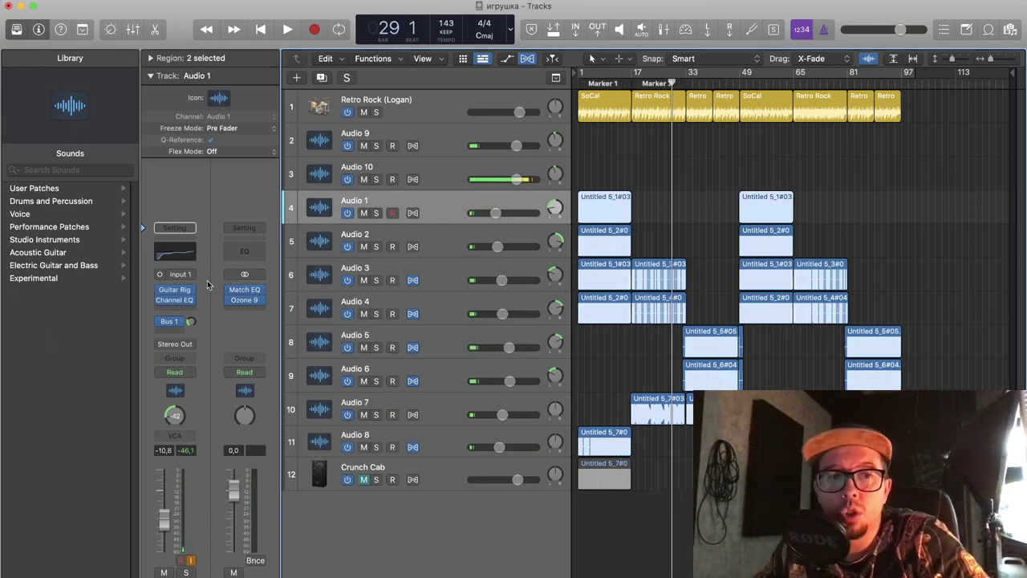
left_click(435, 234)
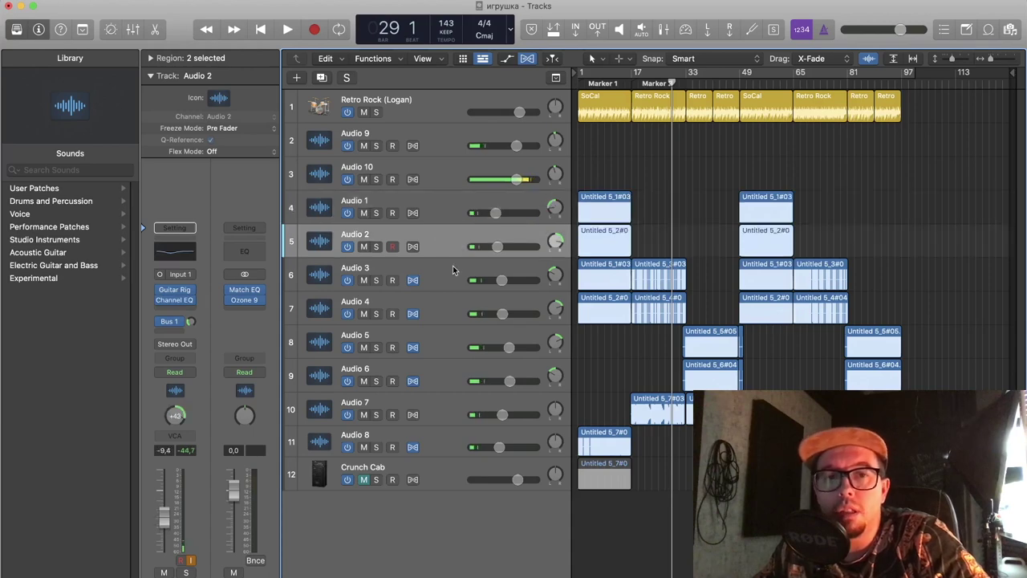
left_click(454, 270)
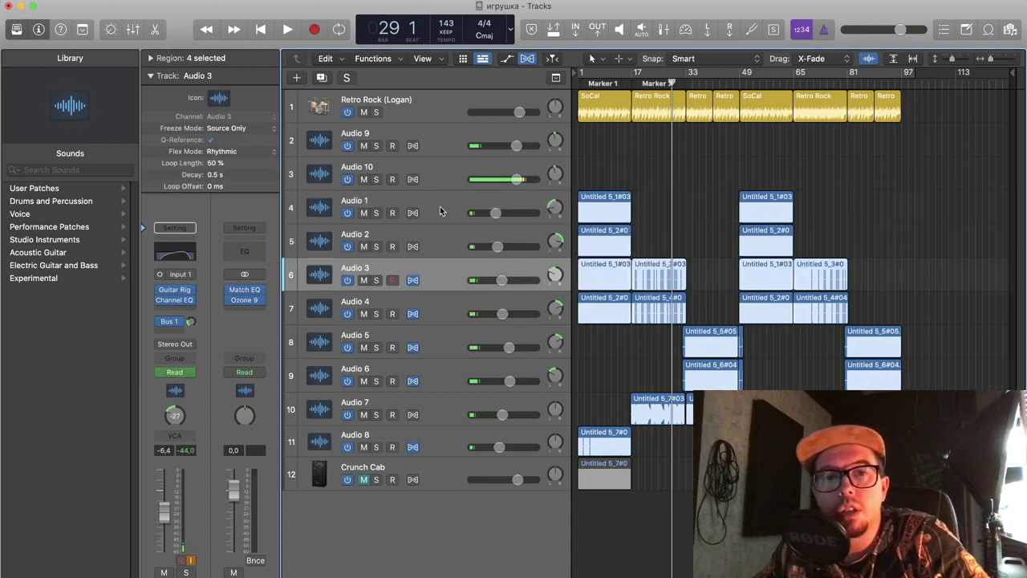
- Examine Guitar Rig on the Audio 1 track with its Jump amp, Control Room and Studio Reverb modules, and close it
left_click(440, 211)
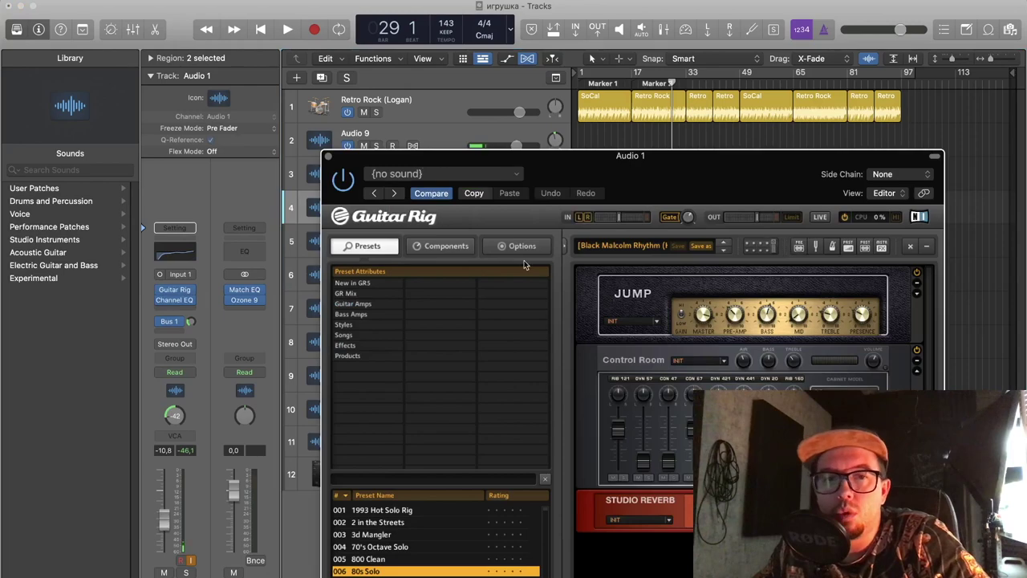
left_click_drag(626, 181, 524, 41)
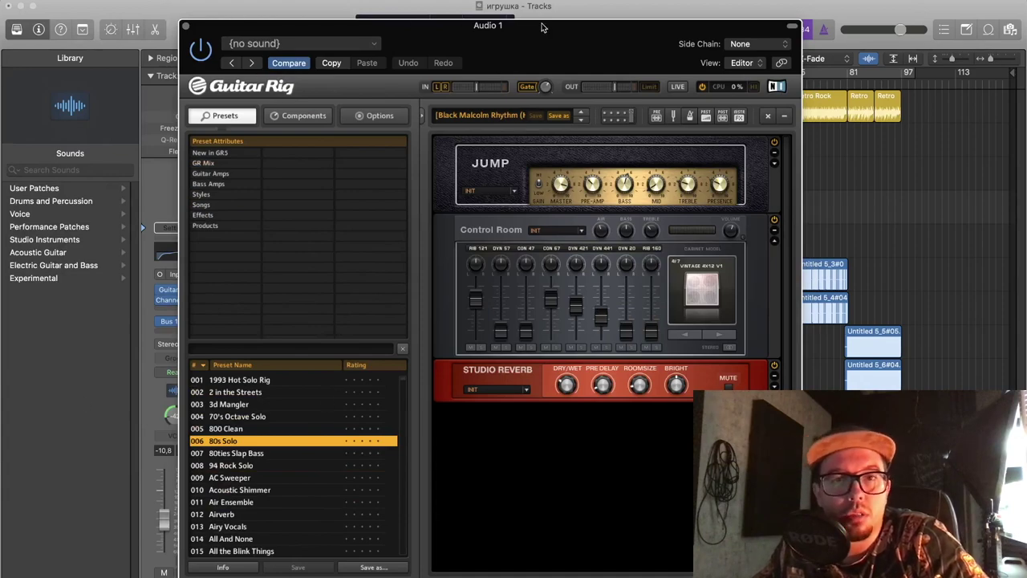
left_click_drag(542, 28, 488, 33)
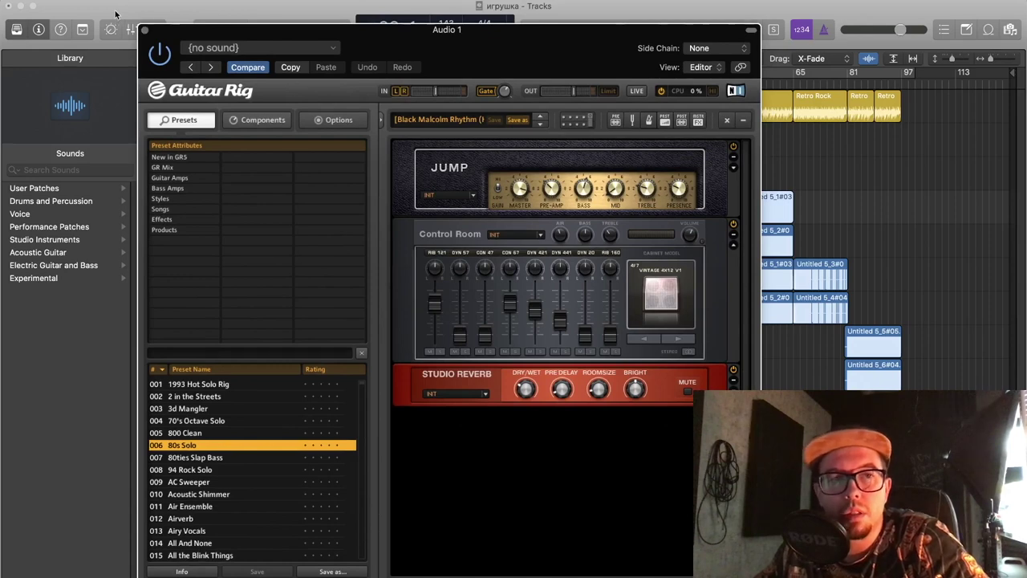
left_click(145, 30)
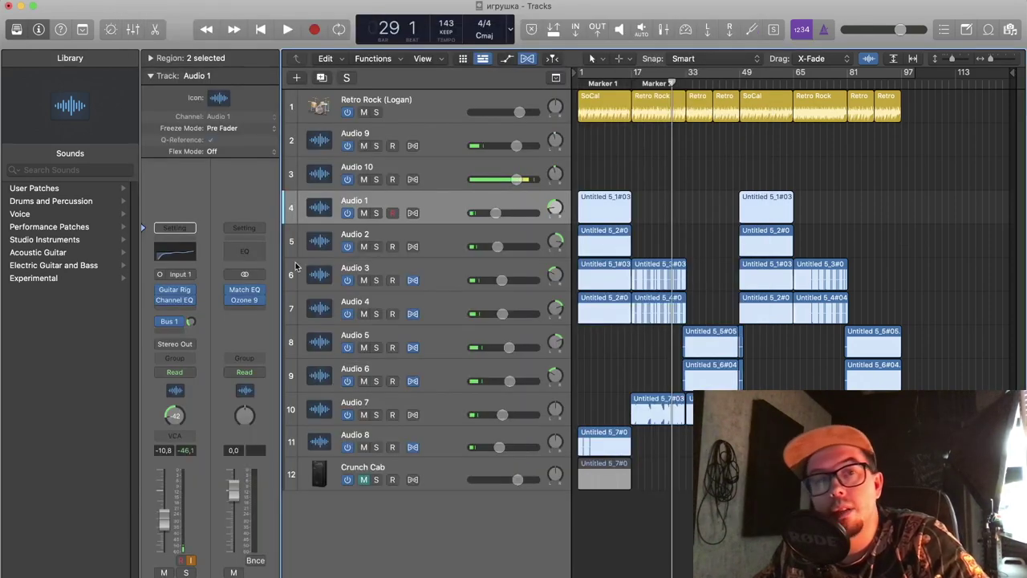
- Hide and reshow the Inspector, and widen it slightly
left_click(37, 30)
left_click(38, 30)
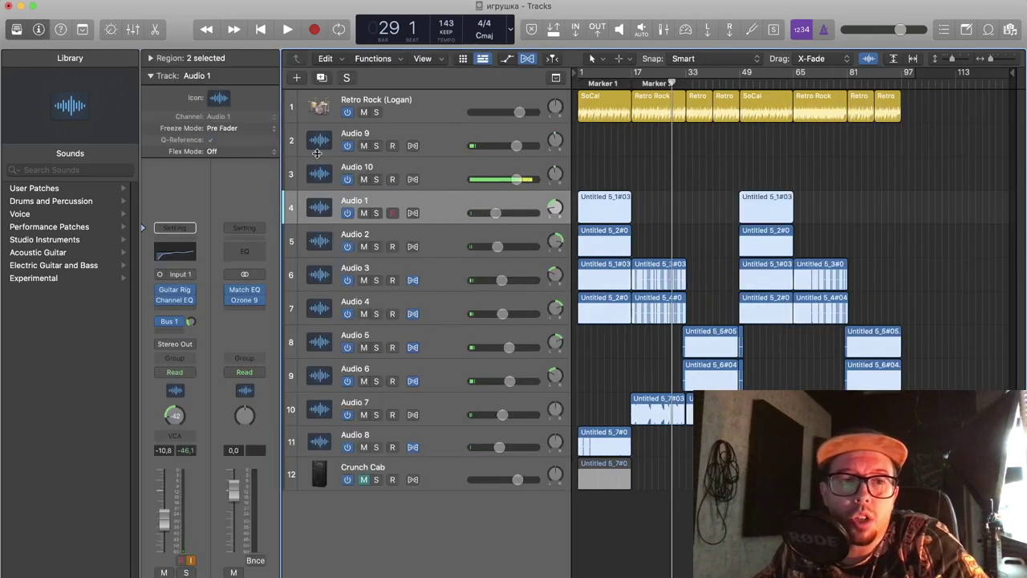
left_click_drag(278, 166, 292, 165)
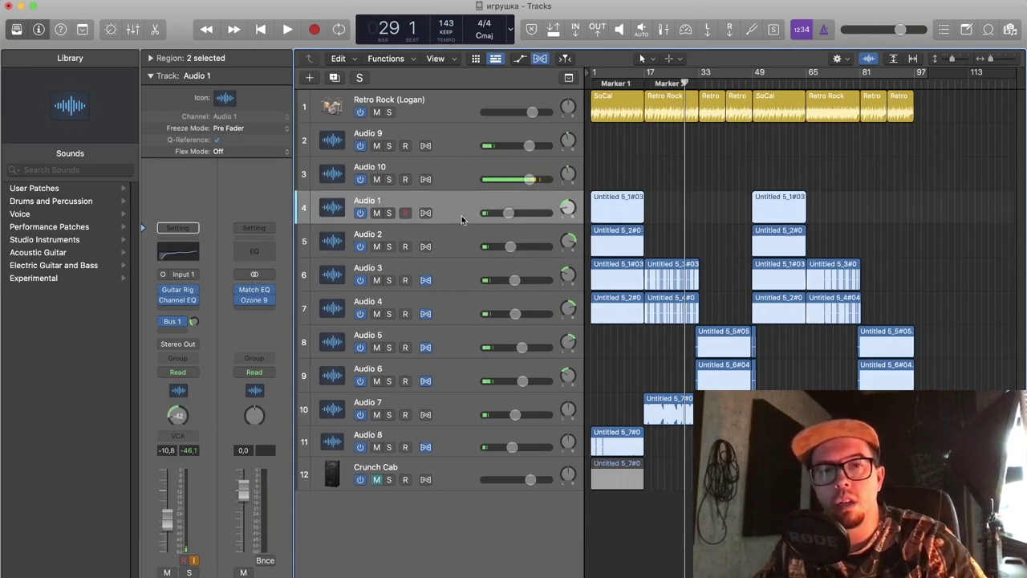
- Select the Audio 10 track, return the playhead to bar 1, and show the Mixer with its main output channel strip selected
left_click(442, 158)
key("Return")
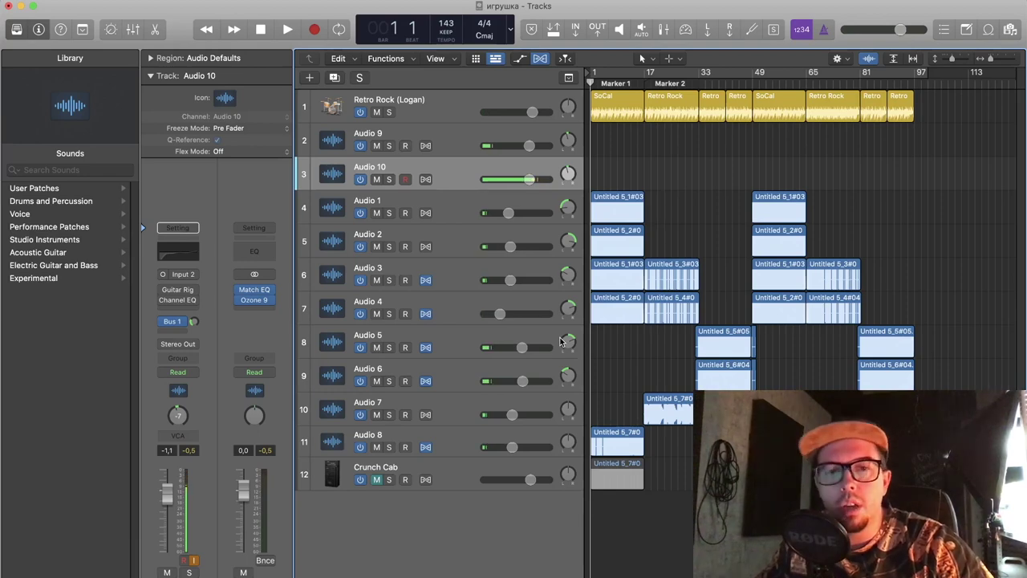
key("x")
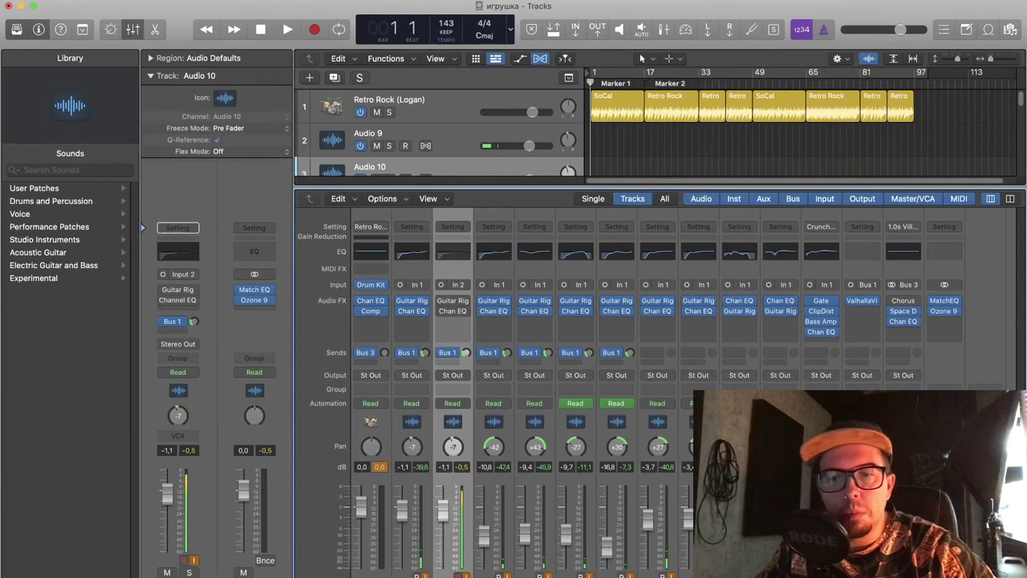
left_click(944, 466)
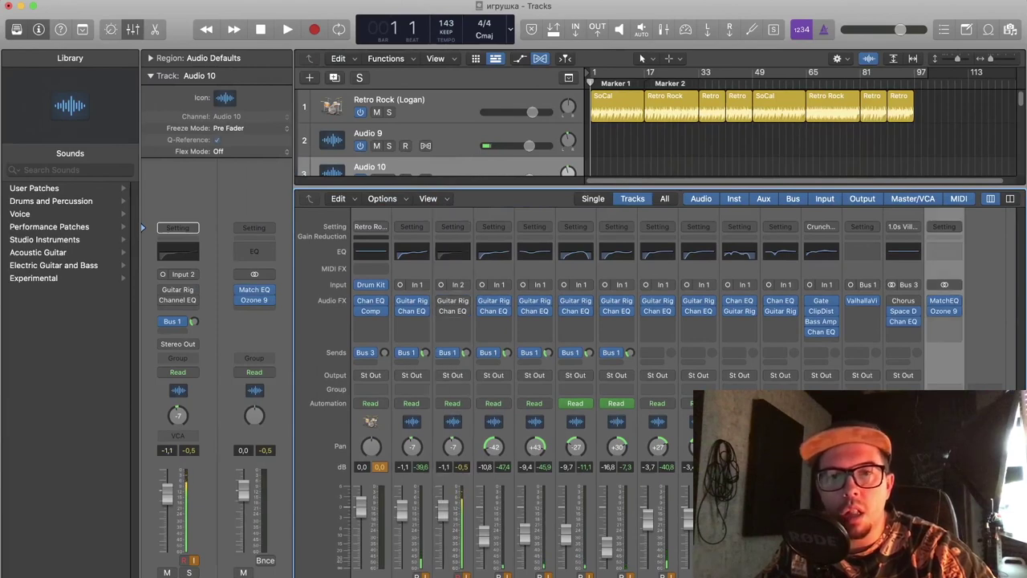
- Enlarge the Tracks area above the Mixer and select the Audio 2 and Audio 4 tracks to compare their channel strips
left_click(463, 145)
scroll(467, 158, "down", 4)
left_click_drag(464, 187, 464, 323)
left_click(457, 210)
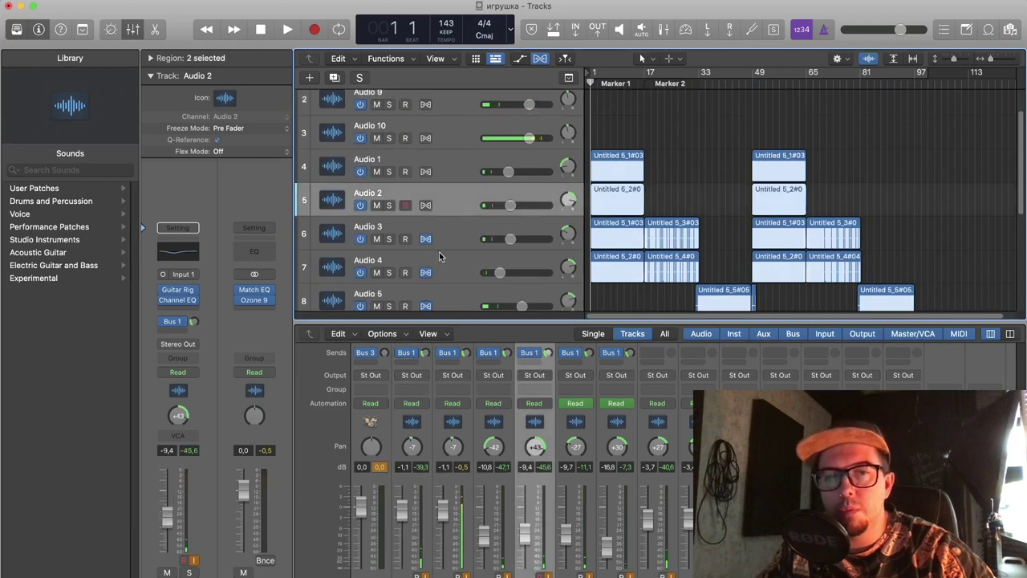
left_click(455, 278)
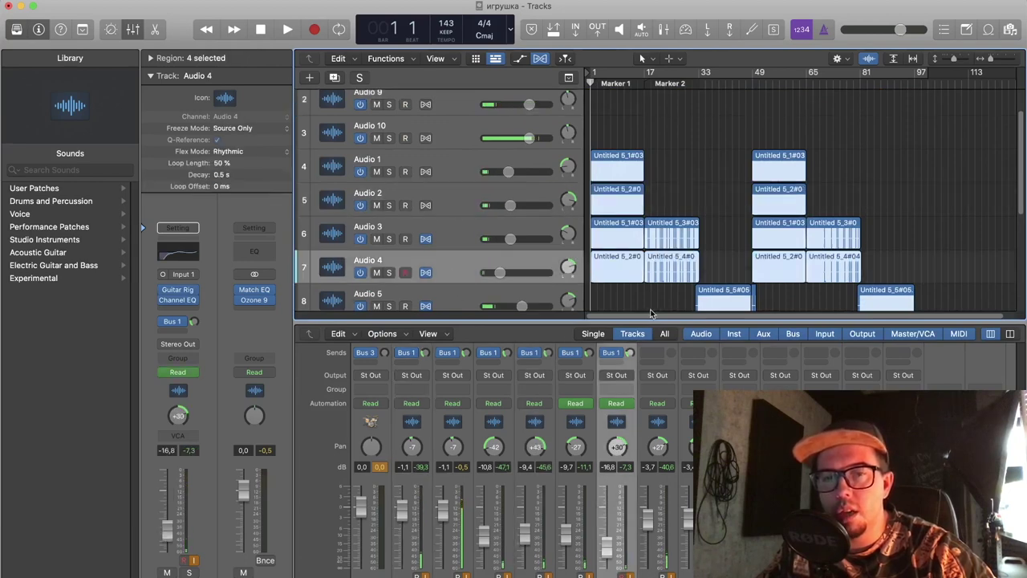
- Enlarge the Mixer again and go through the output and bus channel strips one after another
left_click_drag(646, 321, 453, 226)
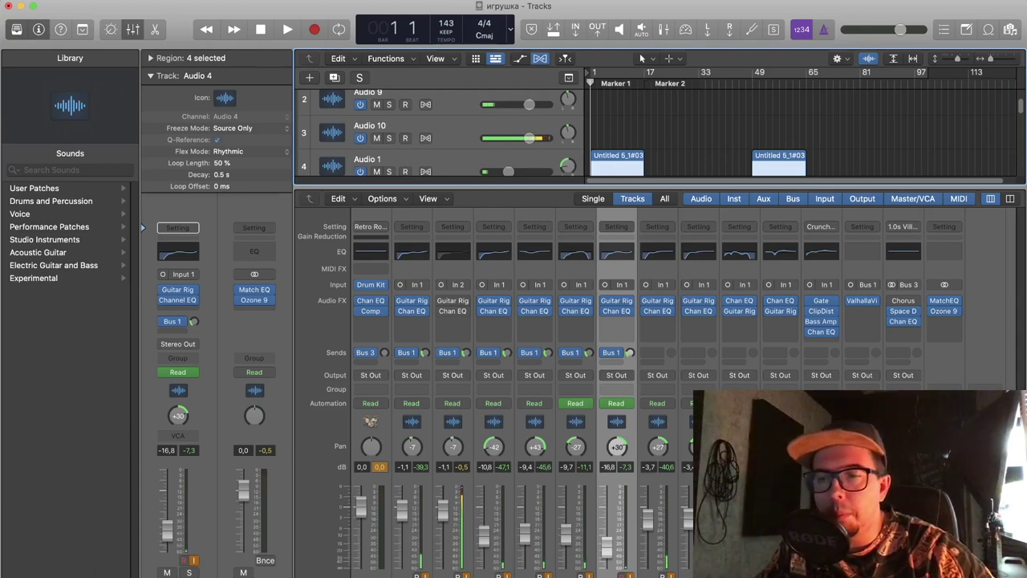
left_click(985, 498)
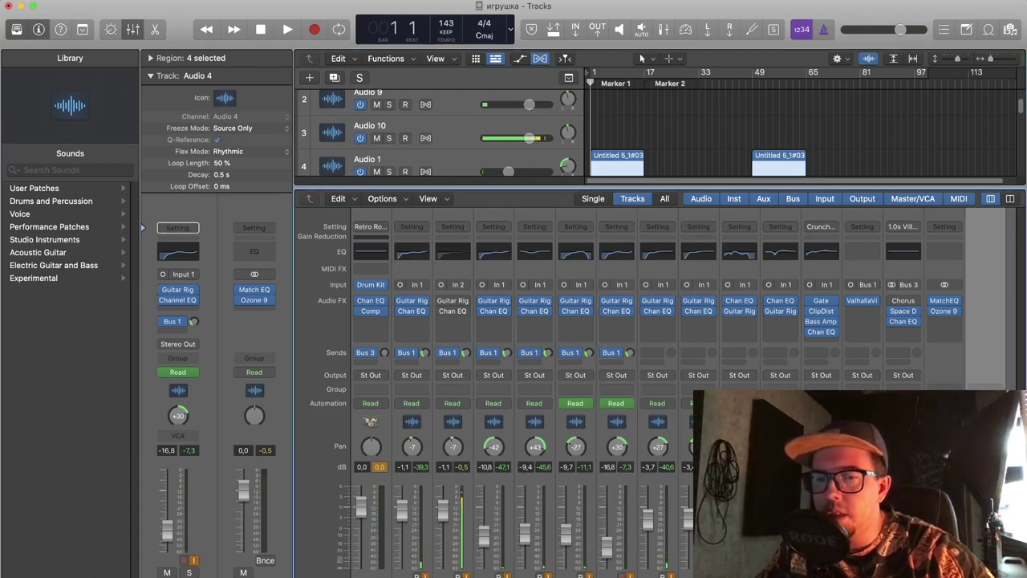
left_click(944, 498)
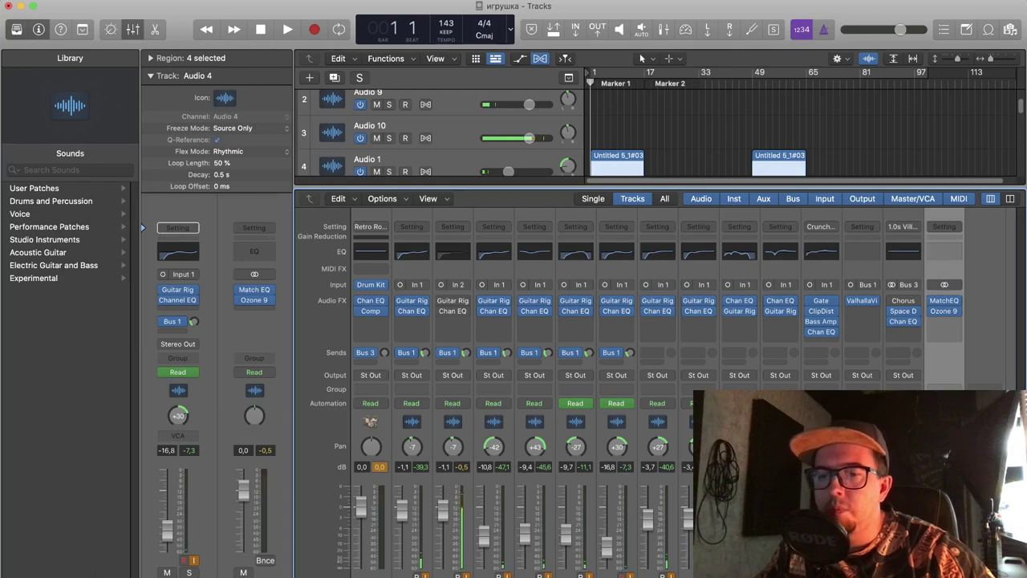
left_click(903, 498)
left_click(862, 498)
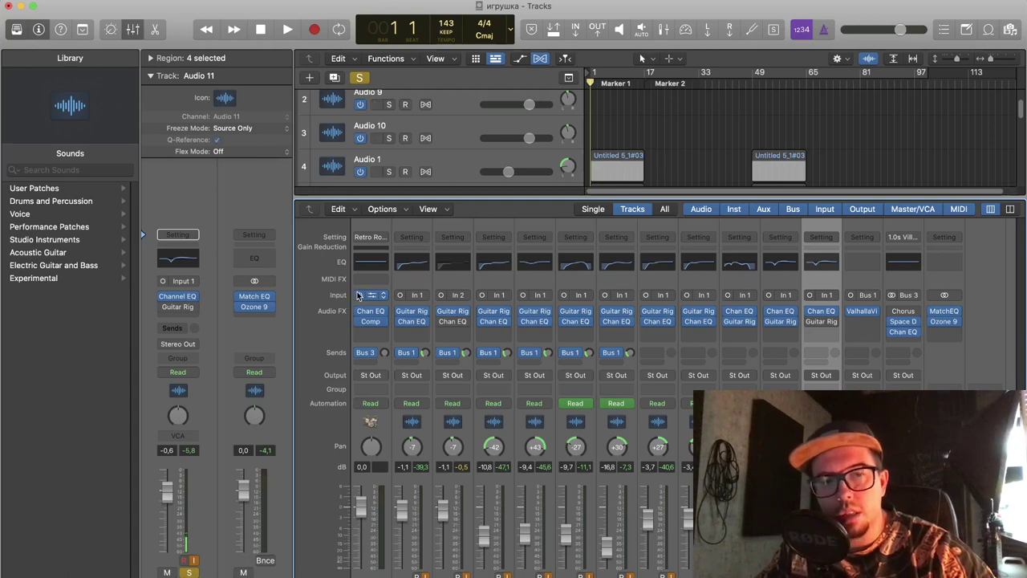
- Bypass and re-enable the drum channel's instrument and plug-ins, and briefly view the audio editor
left_click(361, 319)
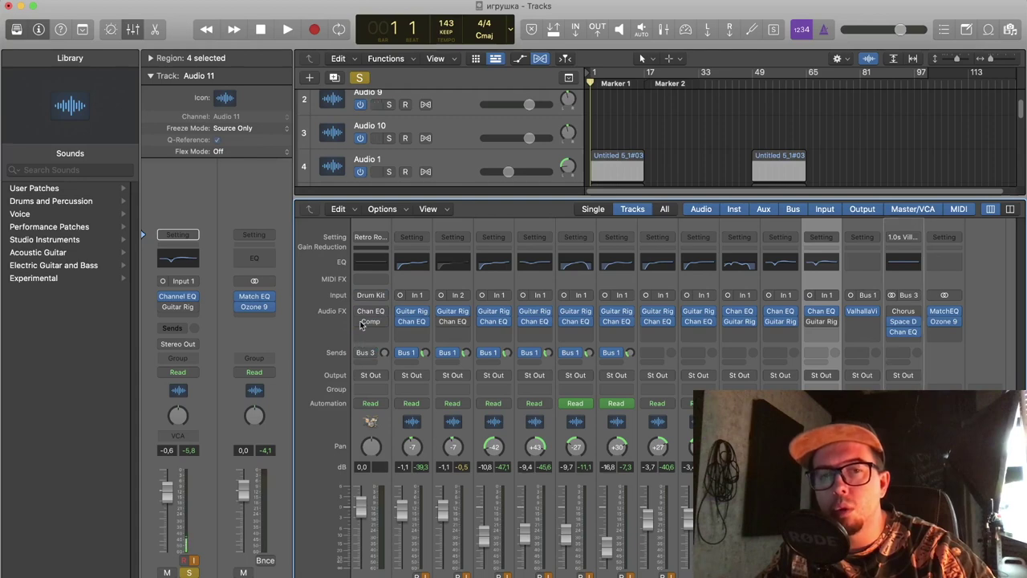
left_click(361, 316)
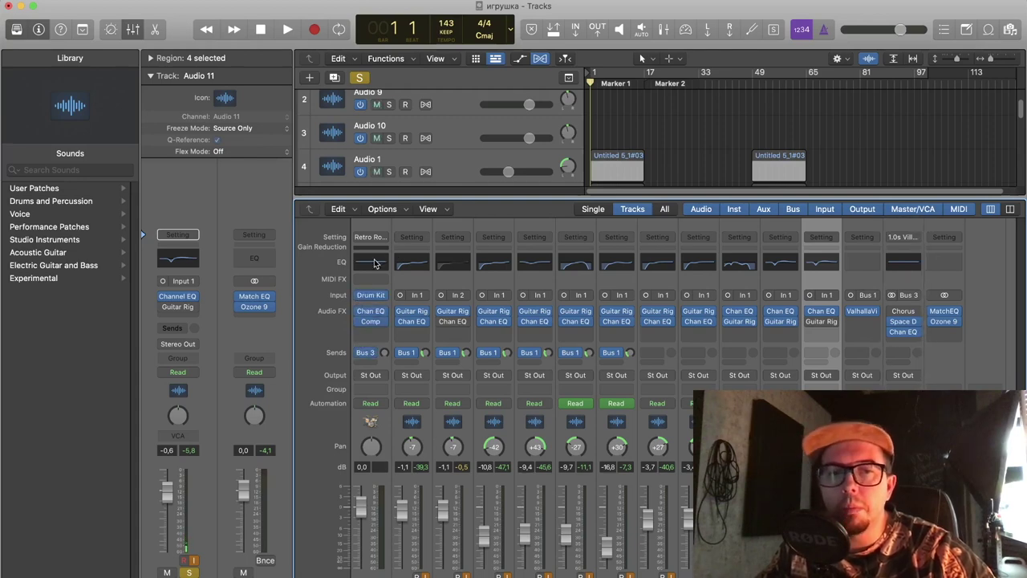
key("e")
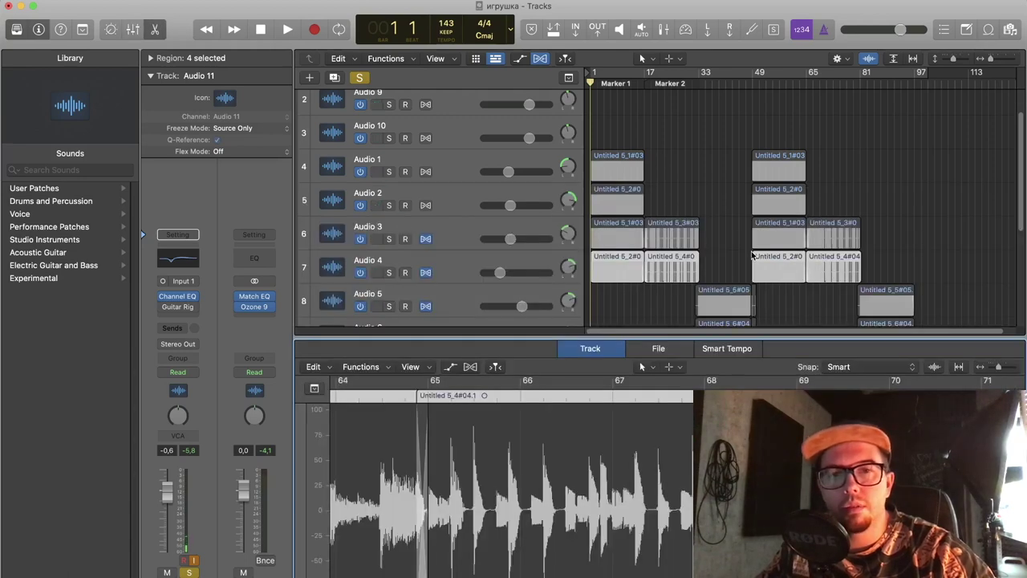
key("e")
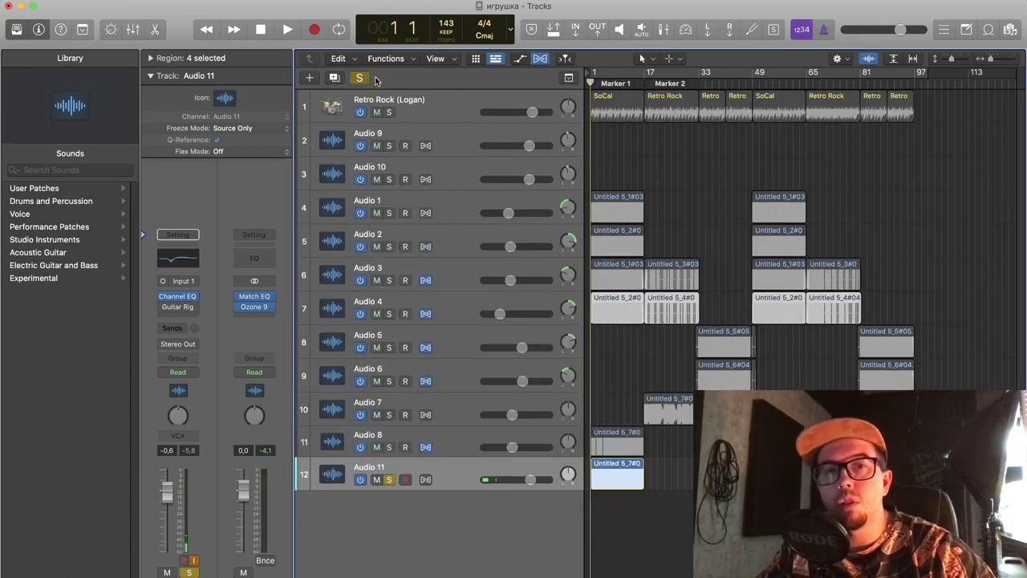
- Zoom the Tracks area out slightly, and view the Mixer's Audio FX slots before hiding the Mixer
left_click(954, 60)
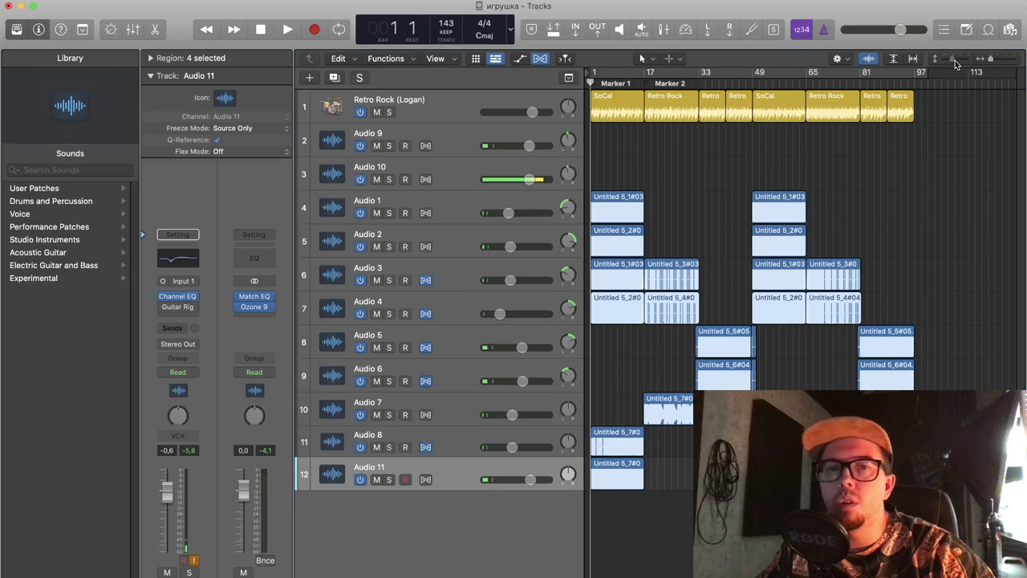
scroll(861, 164, "down", 1)
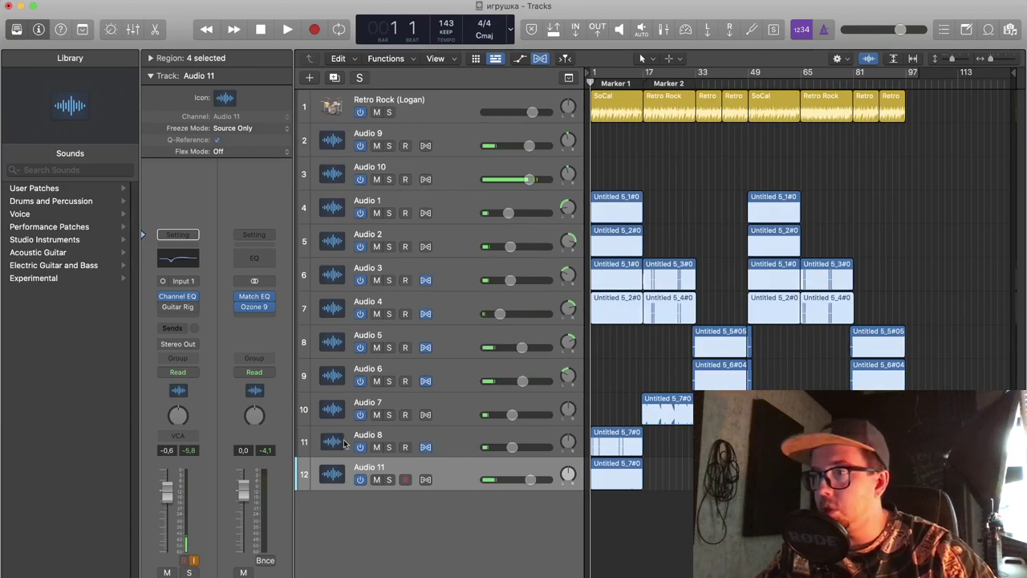
key("x")
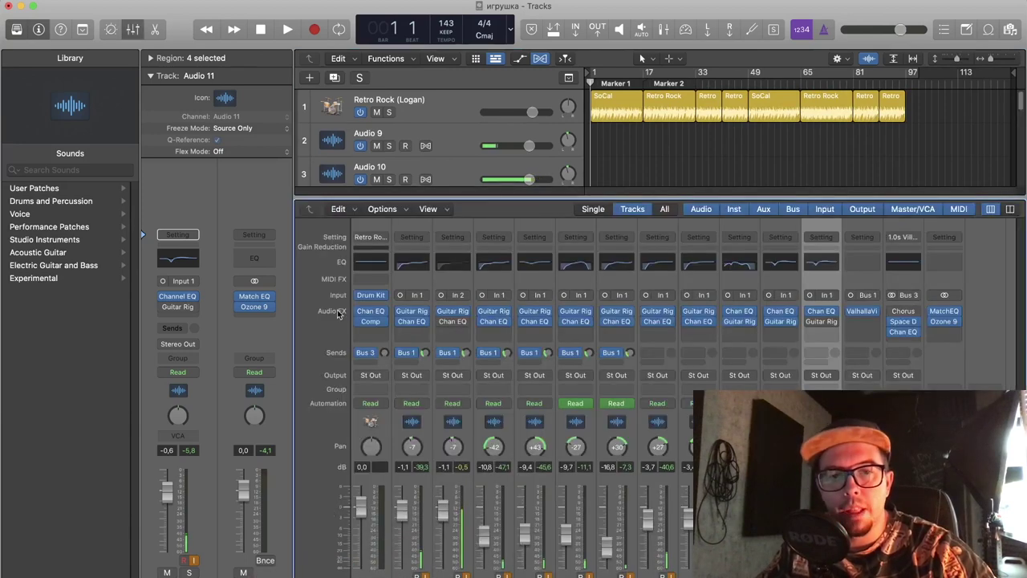
mouse_move(361, 327)
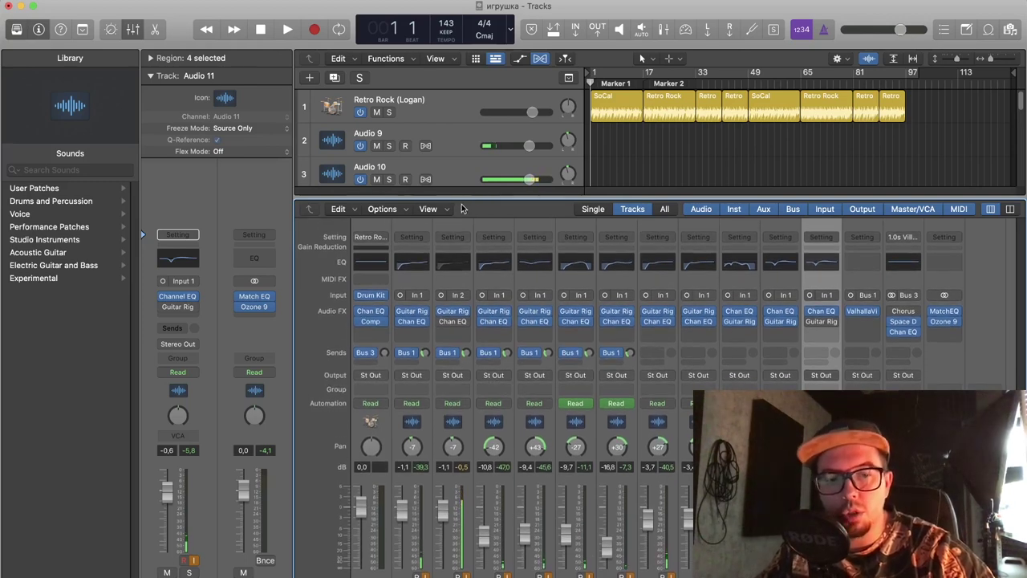
key("x")
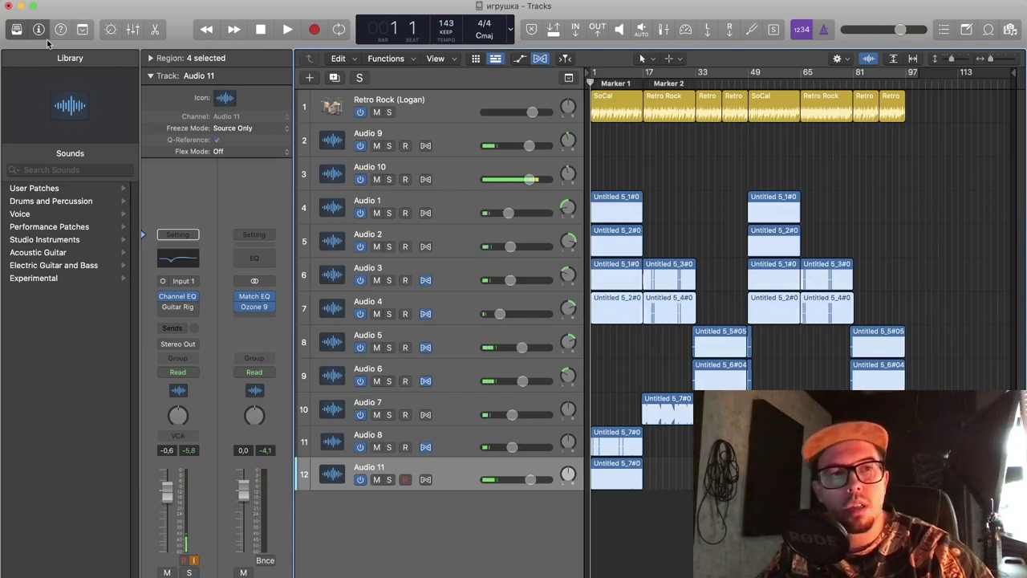
- Look at where the Key Commands presets and editing options are found, without choosing any
left_click(93, 1)
mouse_move(74, 1)
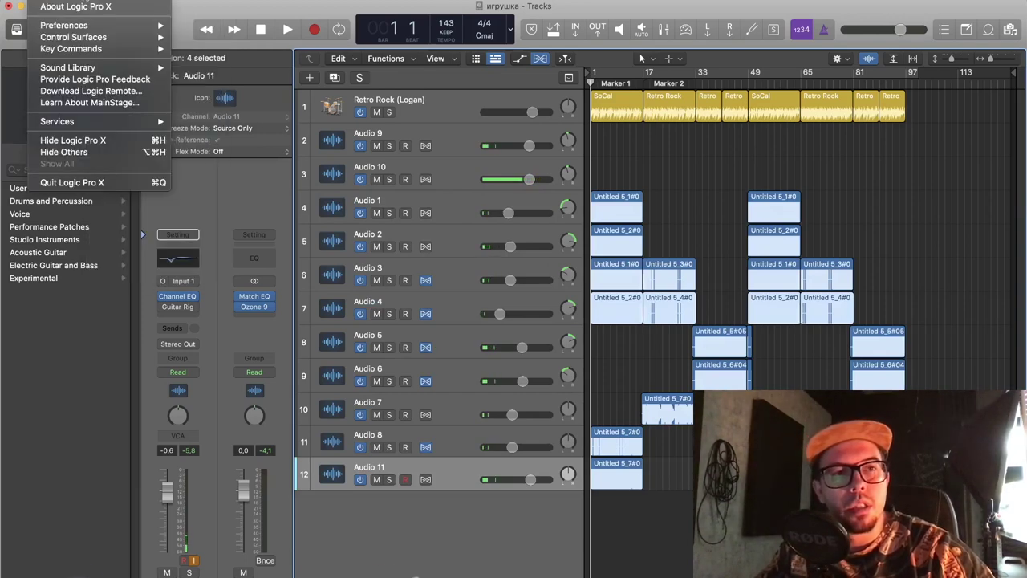
mouse_move(80, 49)
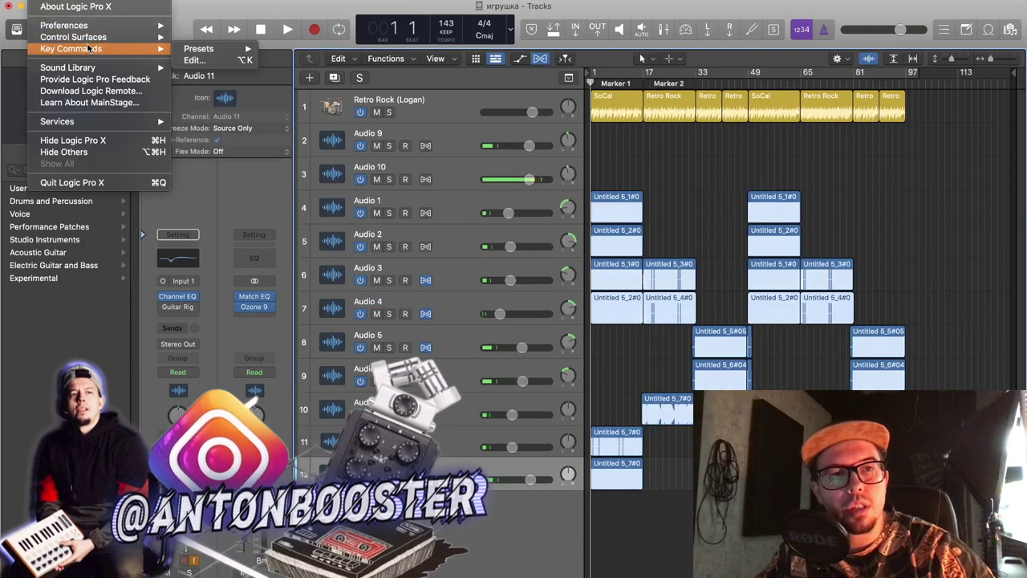
left_click(548, 488)
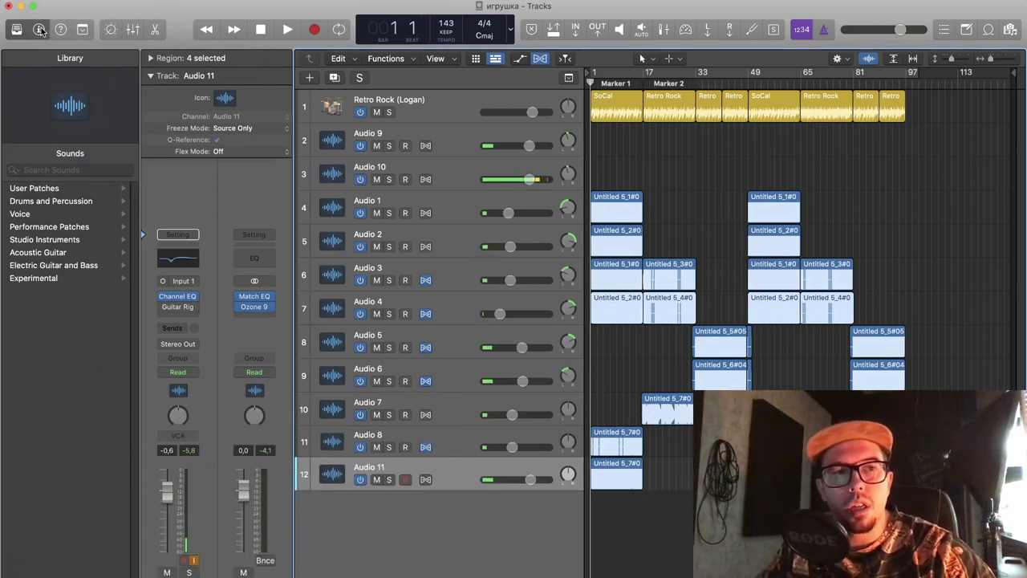
- Show and hide the Library and the Inspector, leaving only the Inspector open
left_click(16, 29)
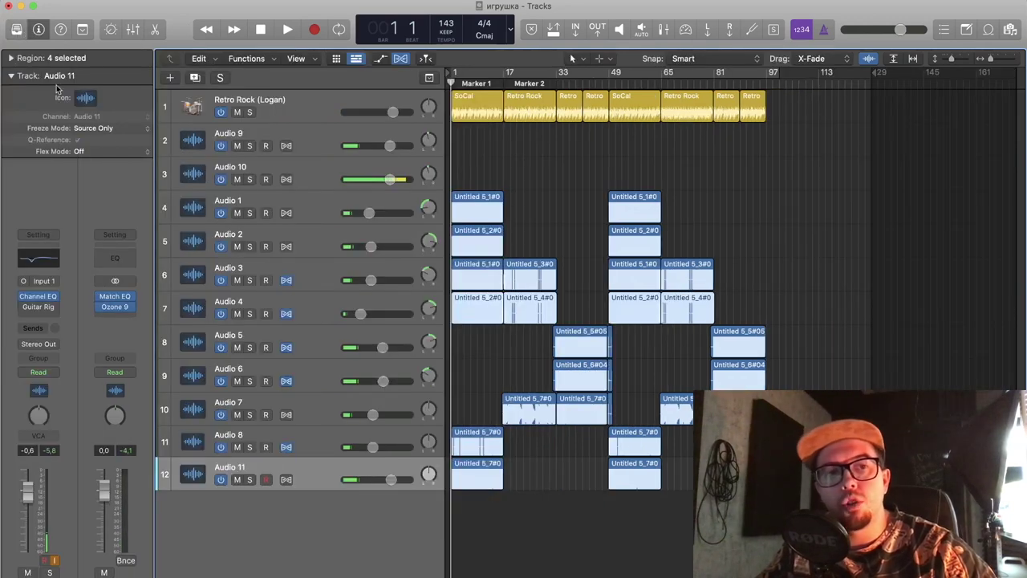
left_click(38, 29)
left_click(39, 29)
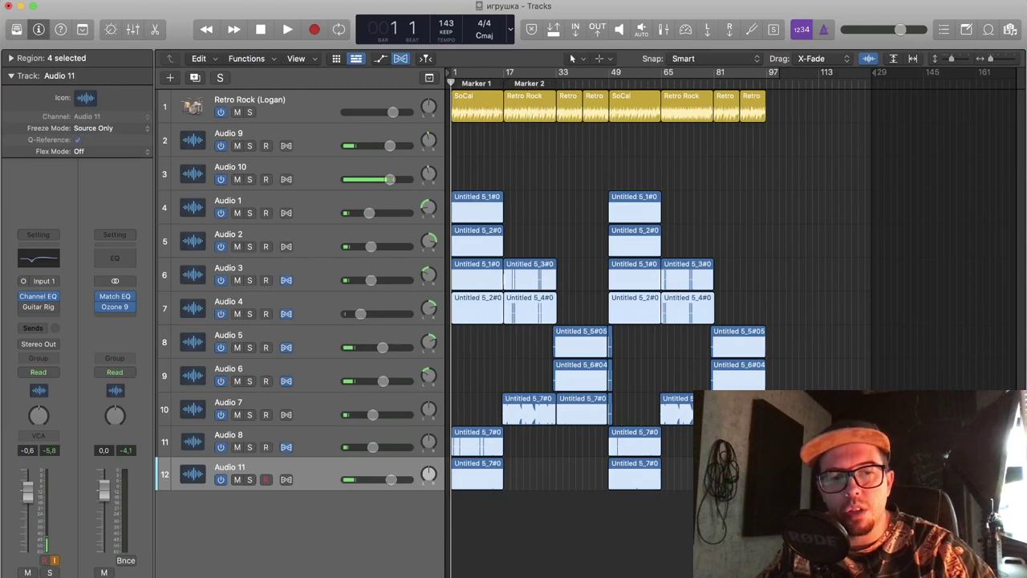
left_click(16, 29)
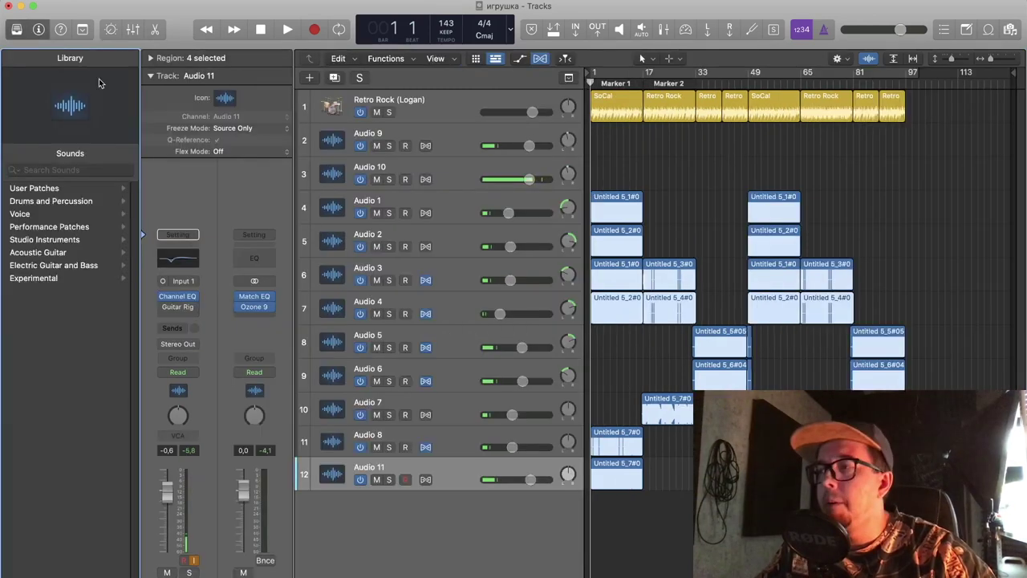
left_click(16, 29)
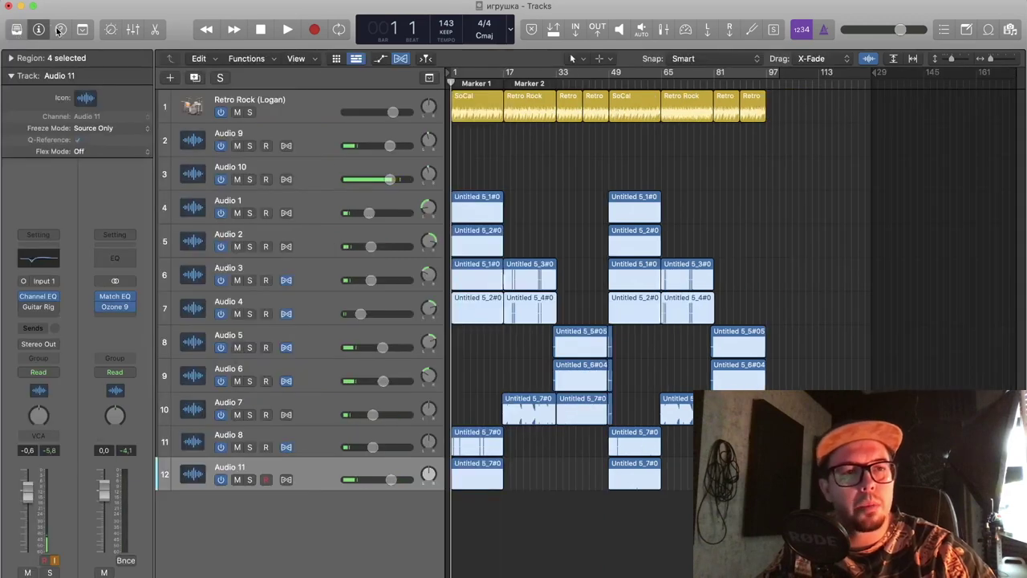
- Show Quick Help above the Inspector and hide it again
left_click(60, 30)
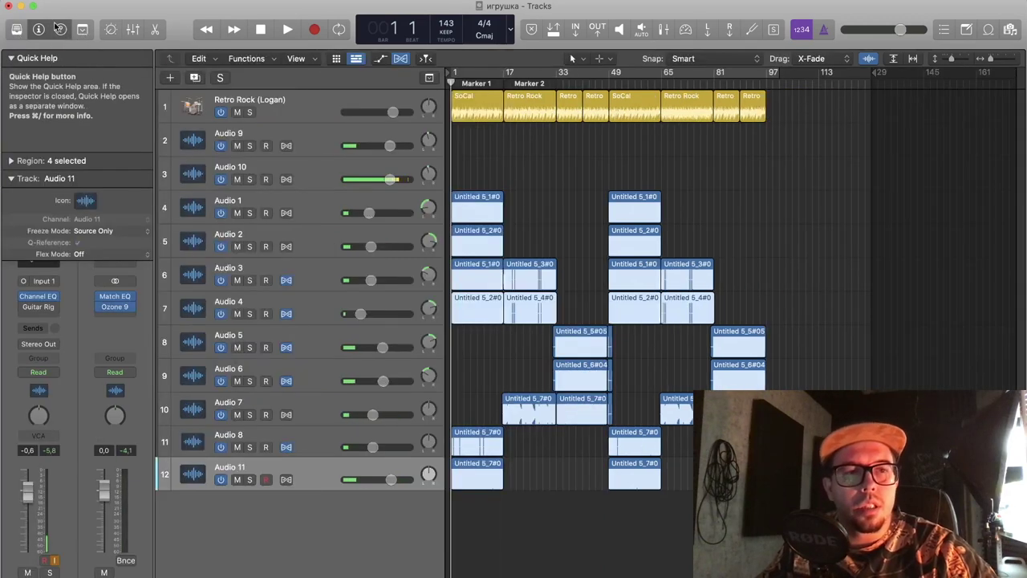
left_click(64, 30)
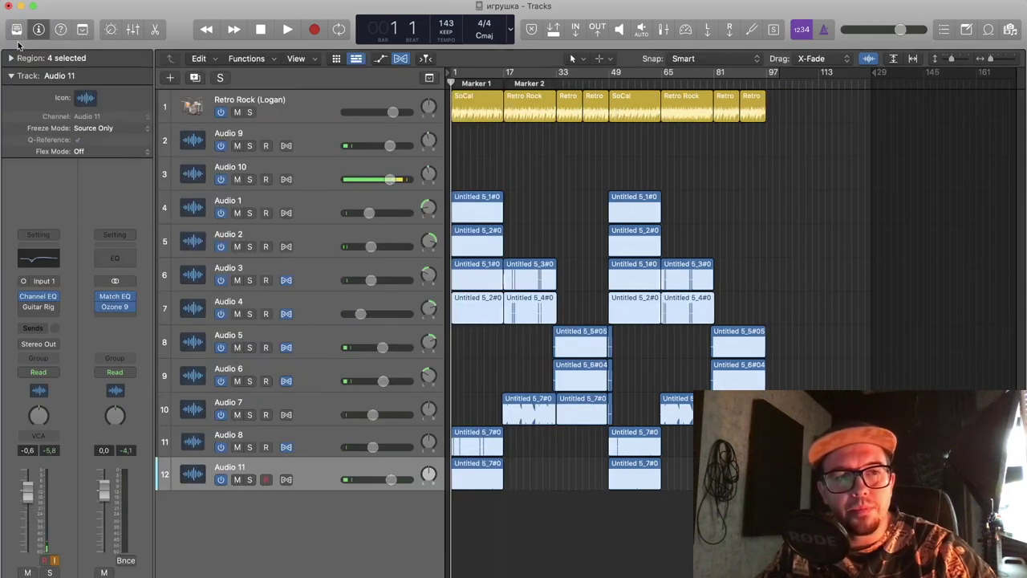
- Try the toolbar's Zoom function, shrink all tracks to compact rows, and hide the toolbar
left_click(83, 31)
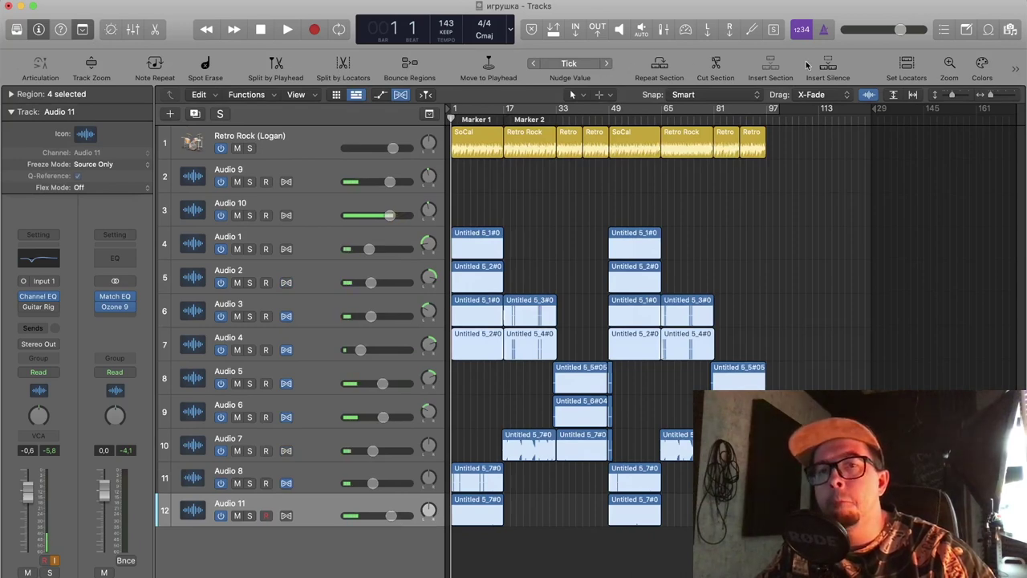
left_click(950, 65)
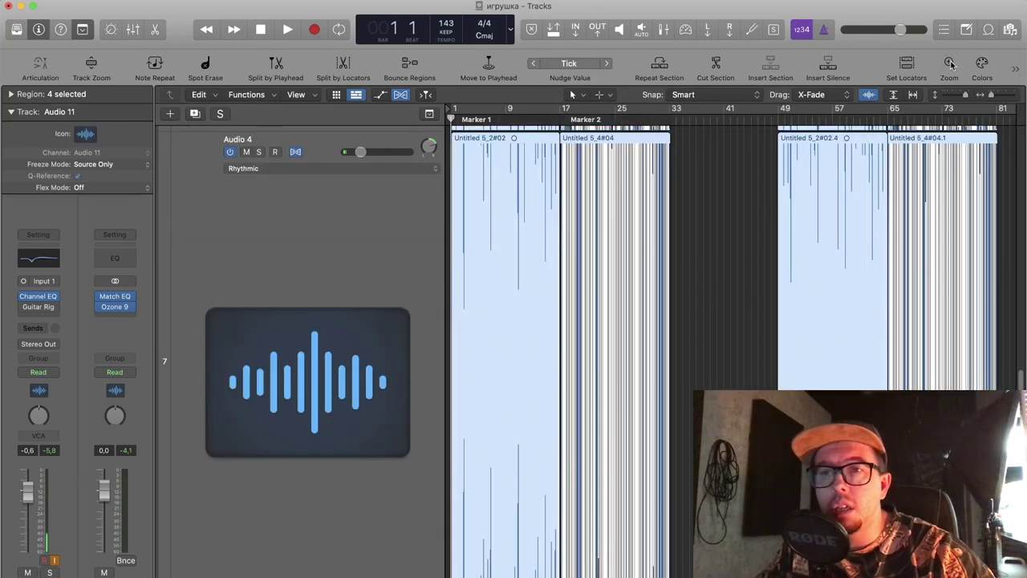
key("z")
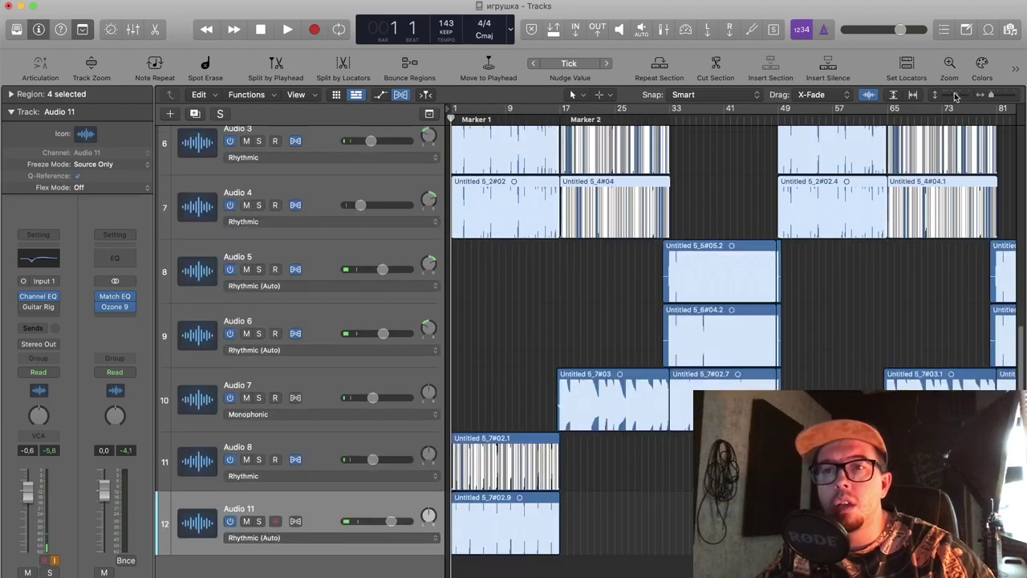
left_click_drag(955, 96, 948, 95)
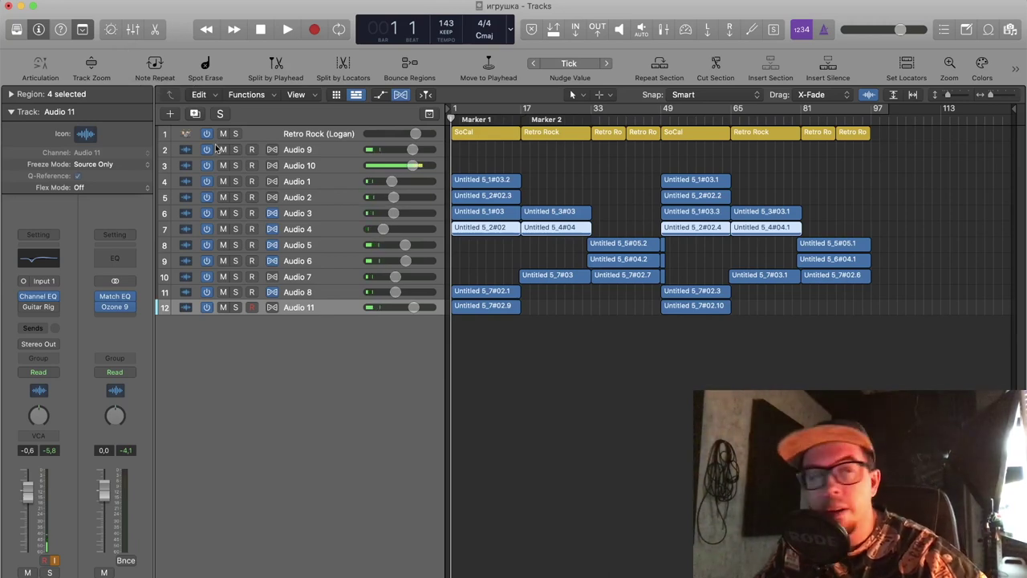
left_click(82, 30)
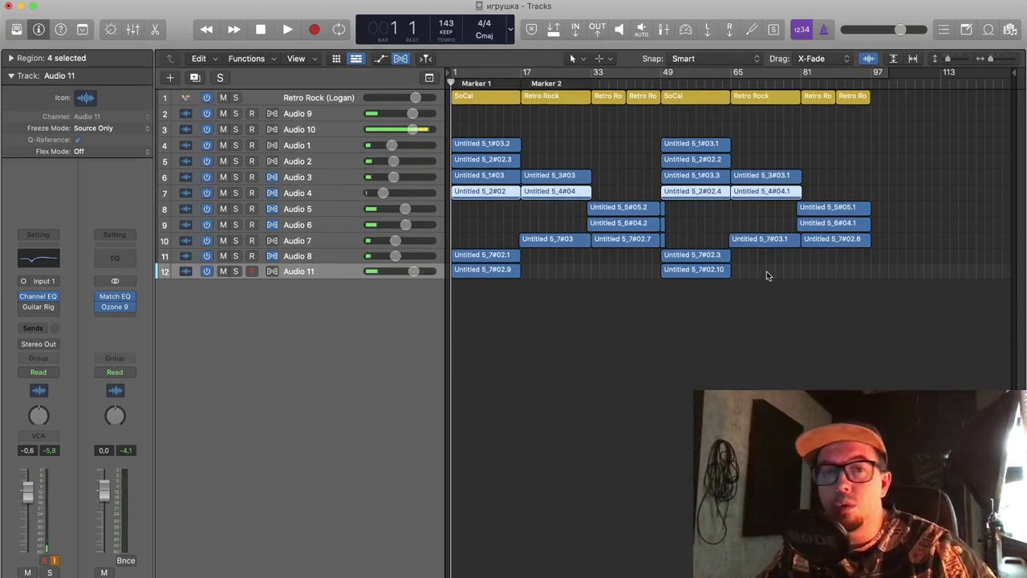
- Open the Smart Controls for the Audio 11 track
left_click(114, 31)
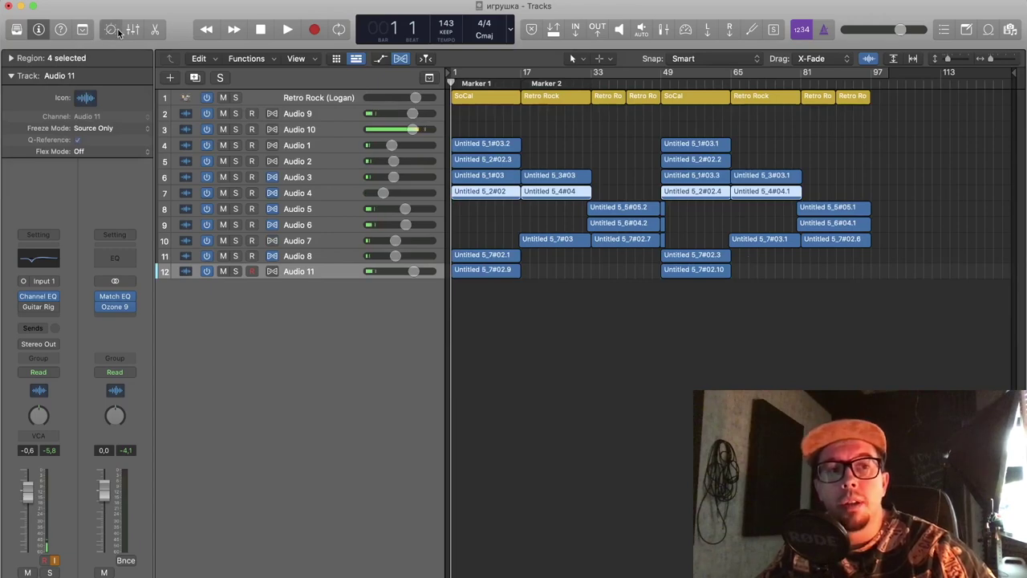